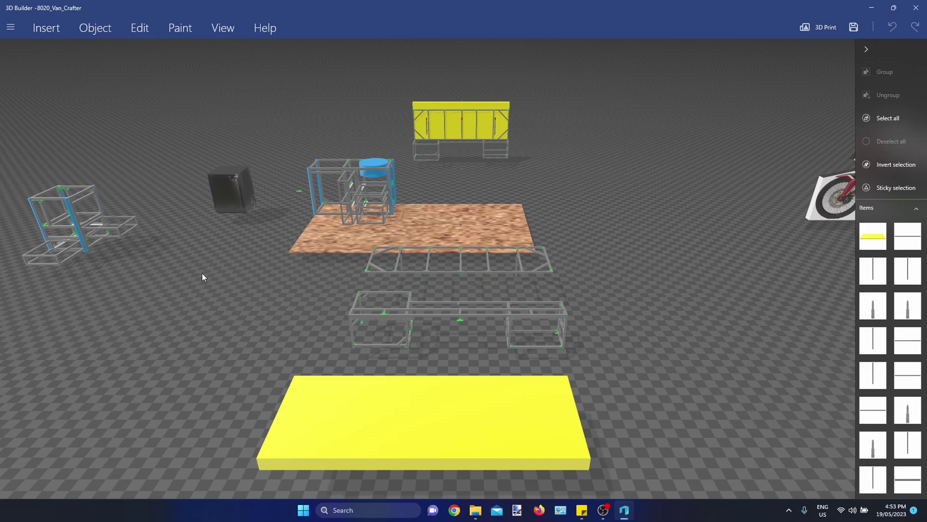
Examine the van furniture layout, closing in on the kitchen frame with the blue cylinder and its open drawers.
drag(206, 269, 268, 265)
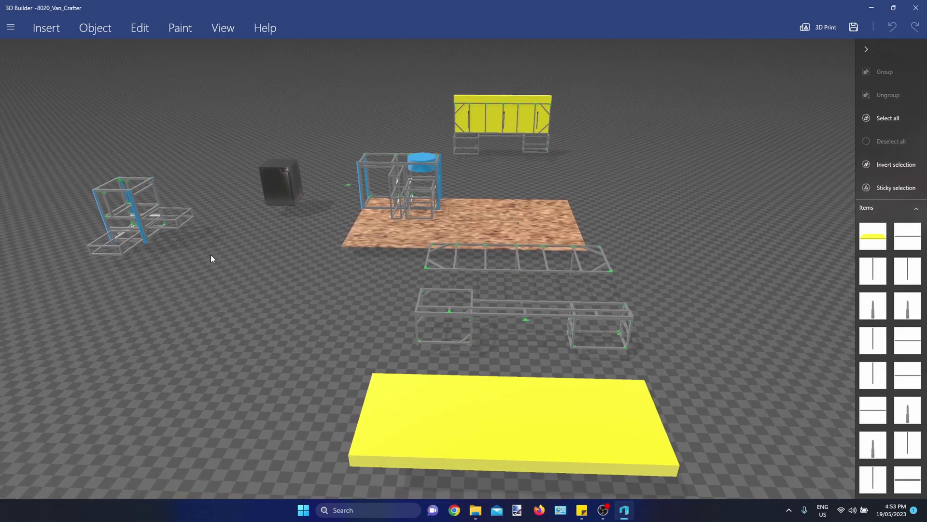
drag(210, 259, 334, 209)
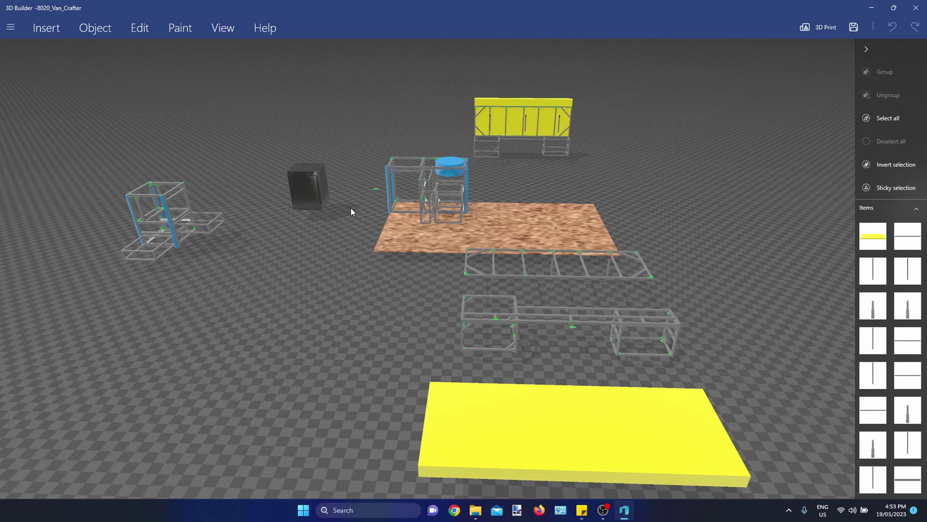
scroll(396, 205, up, 6)
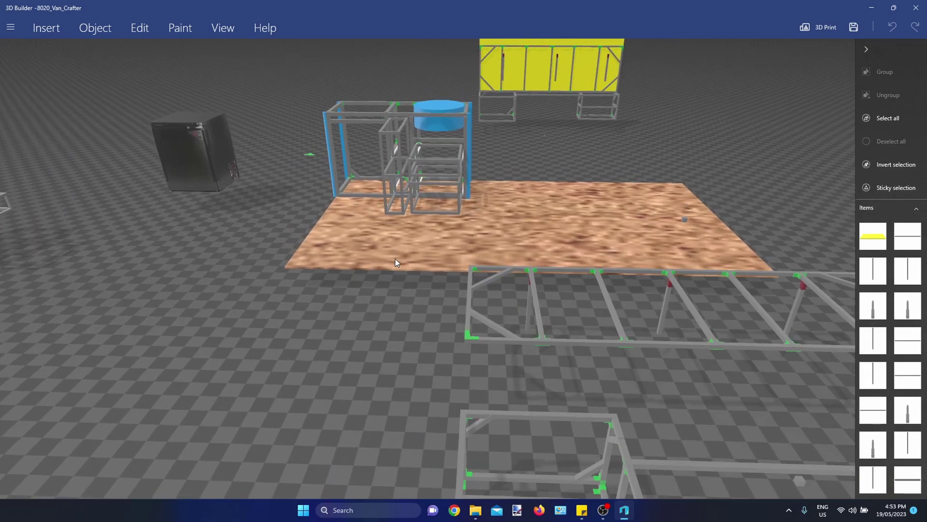
drag(395, 262, 431, 374)
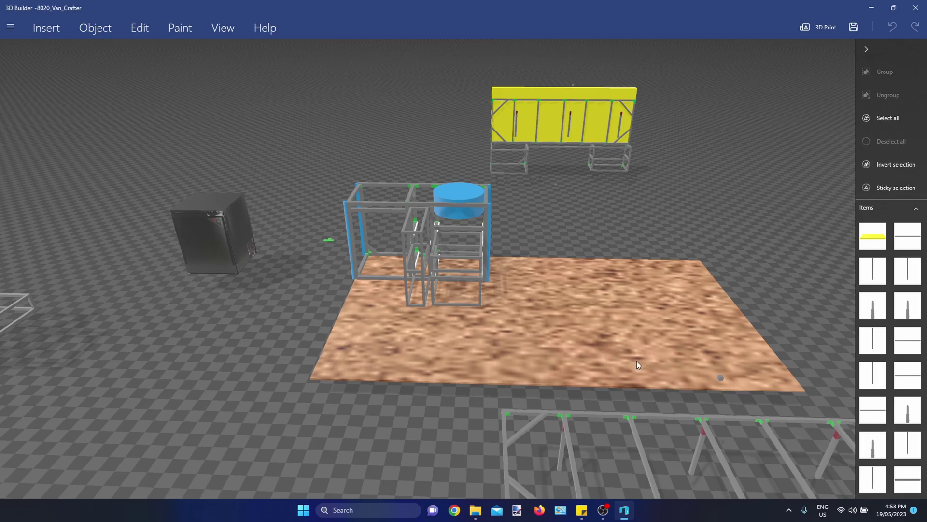
scroll(318, 242, up, 5)
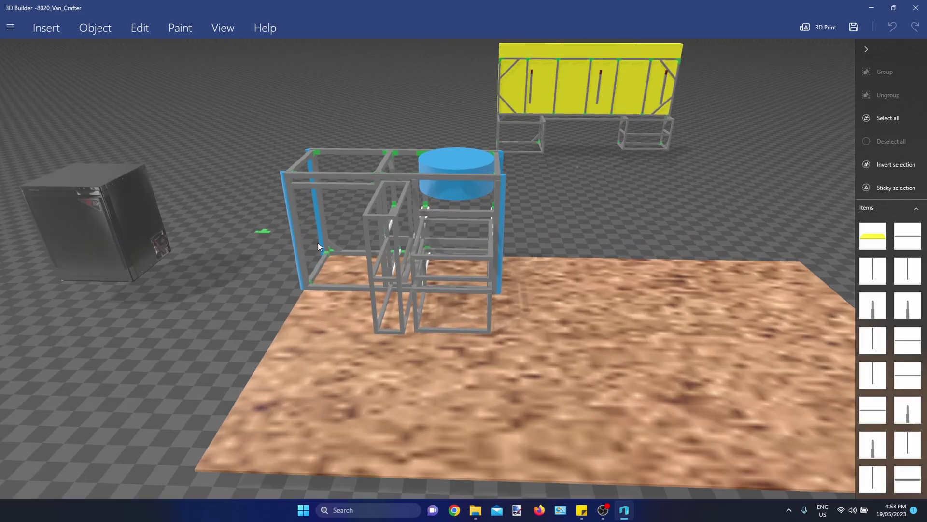
drag(326, 276, 529, 370)
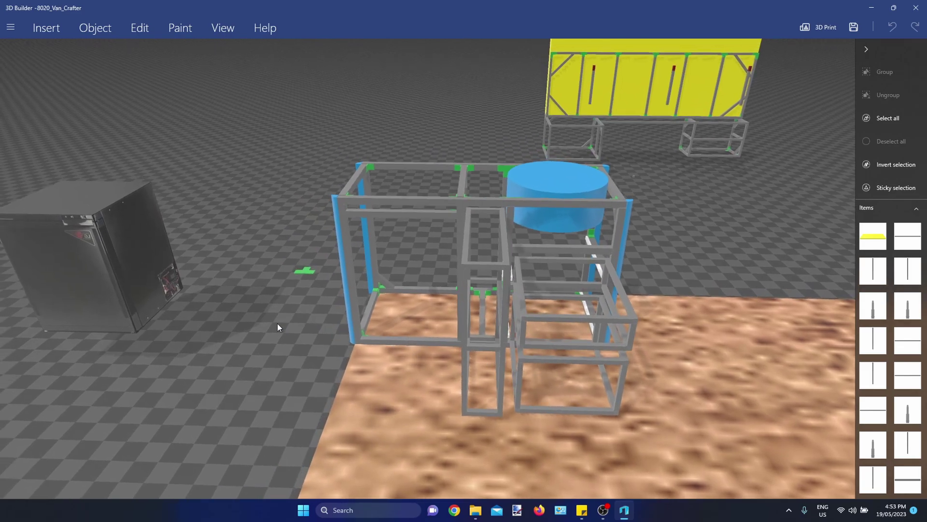
drag(278, 327, 411, 320)
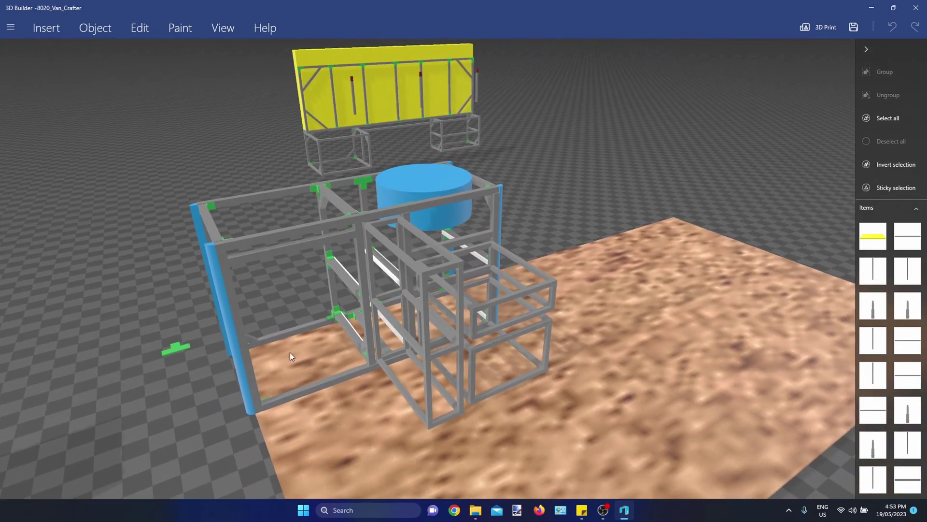
drag(290, 353, 10, 322)
Shift the black fridge slightly along the X axis to -3623.09 mm.
click(106, 303)
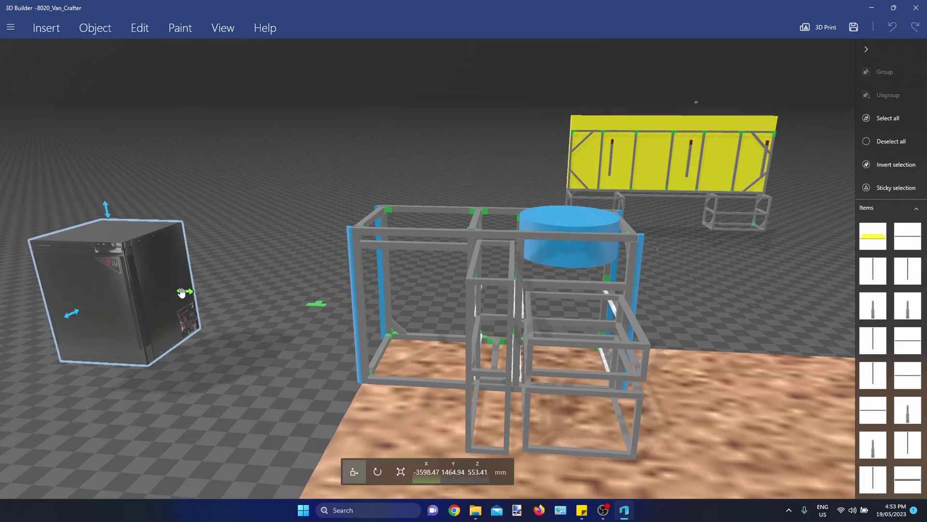
drag(105, 303, 183, 309)
drag(266, 328, 354, 361)
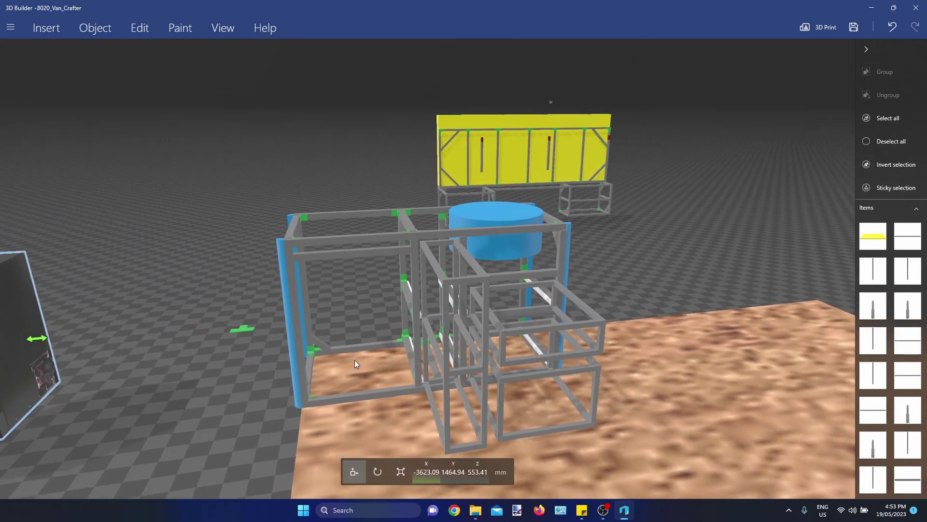
Slide the tall narrow drawer frame into the kitchen cabinet, to Y 1514.96 mm.
click(473, 226)
drag(585, 238, 356, 369)
scroll(355, 370, up, 5)
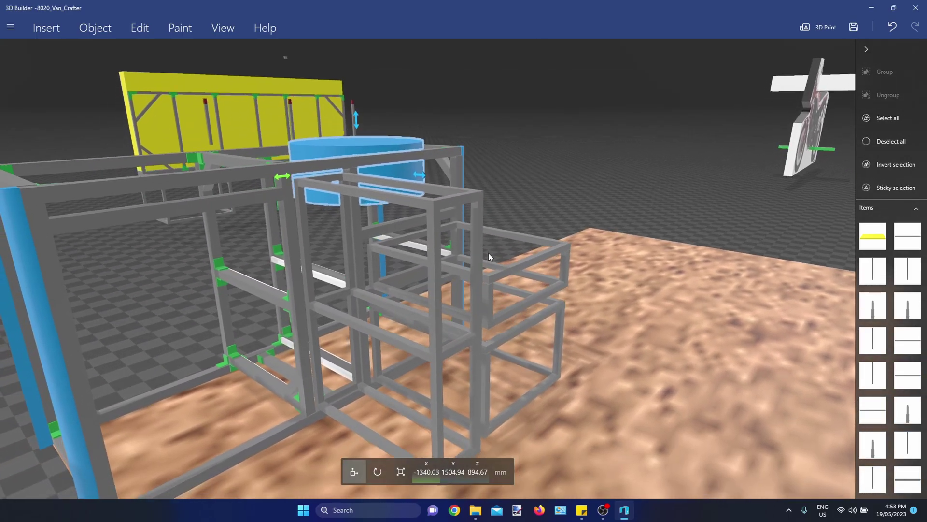
click(436, 332)
drag(437, 332, 491, 351)
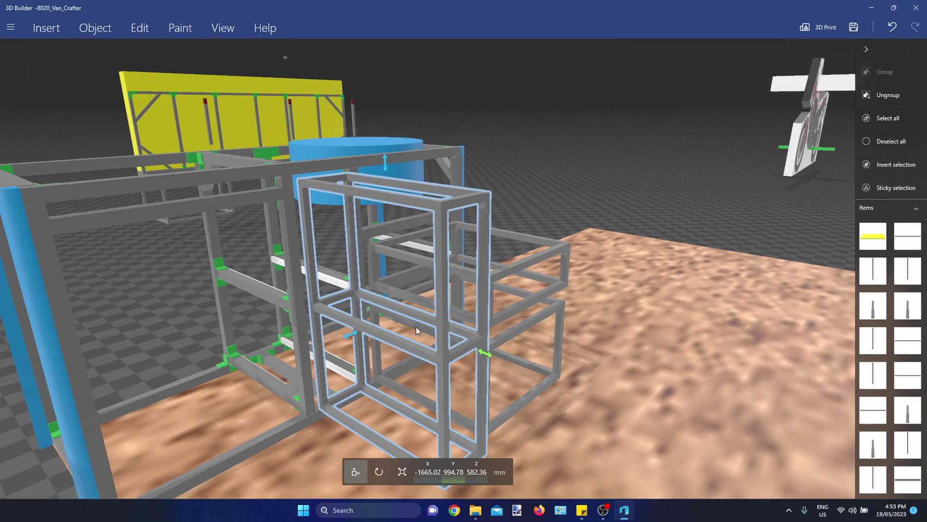
drag(416, 326, 339, 292)
Slide the shallow upper drawer frame under the blue cylinder fully into the kitchen cabinet.
drag(597, 176, 538, 173)
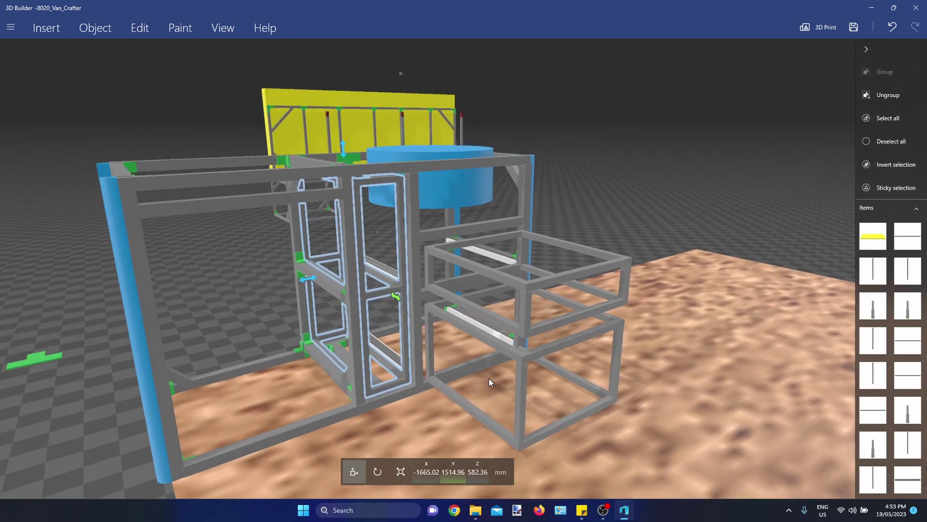
click(527, 305)
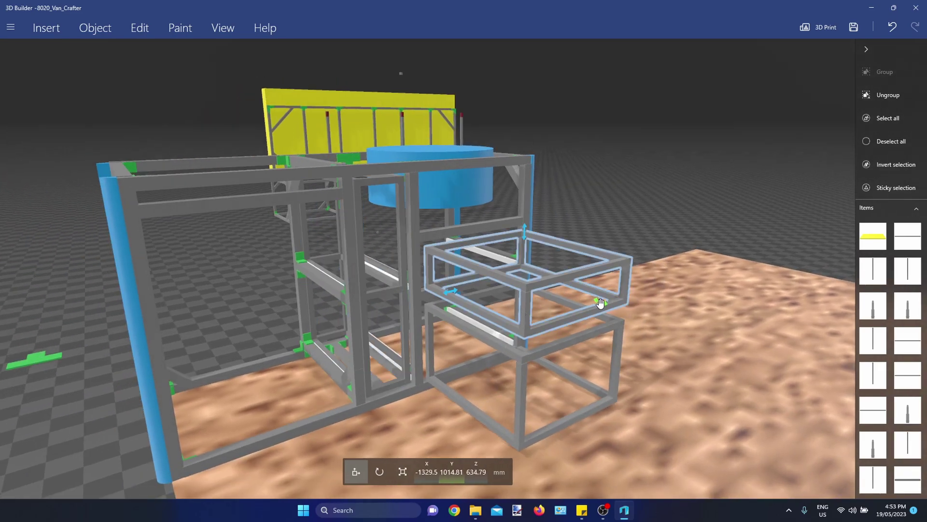
drag(592, 300, 487, 265)
Nudge the lower drawer frame of the kitchen cabinet towards the cabinet, to Y 1051.93 mm.
click(464, 336)
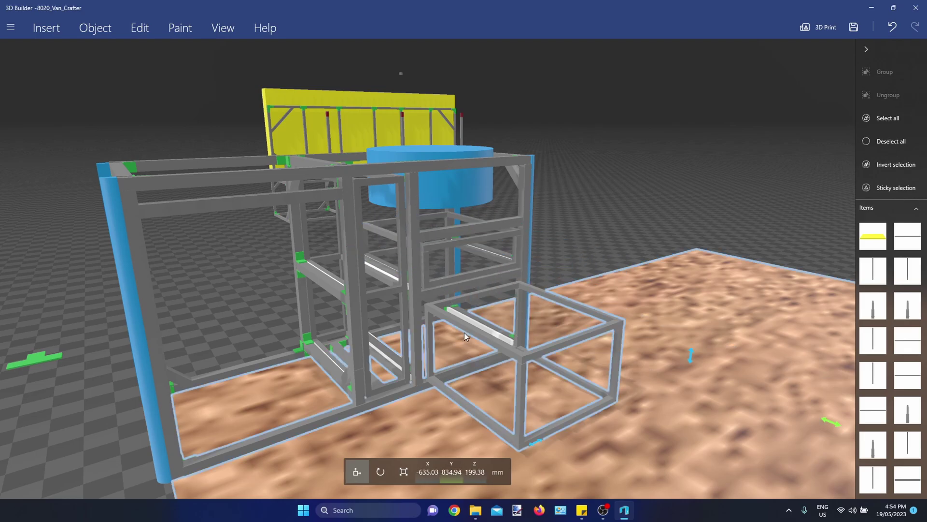
mouse_move(595, 389)
mouse_down()
mouse_move(483, 354)
mouse_move(617, 399)
mouse_move(586, 389)
mouse_up()
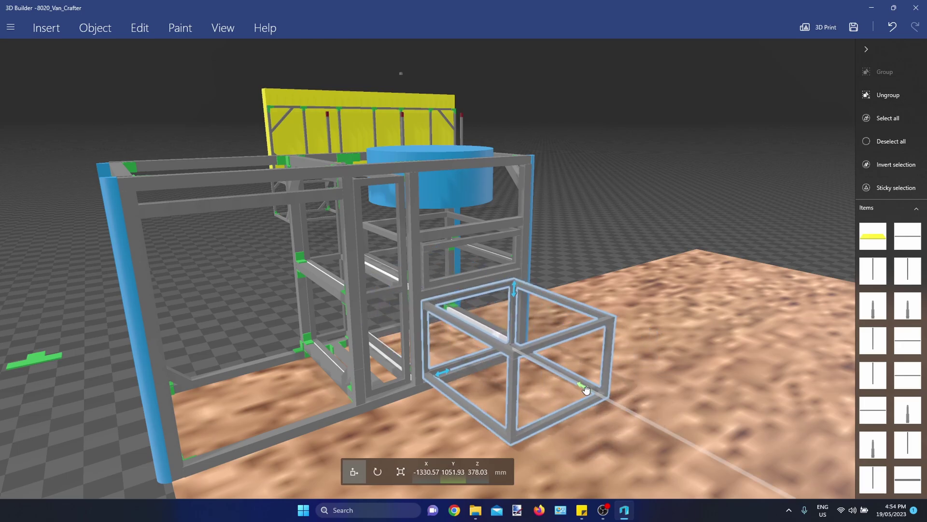
Select all parts of the separate two-drawer tower frame and move it along X onto the wooden floor, to -1782.52 mm.
drag(654, 184, 359, 208)
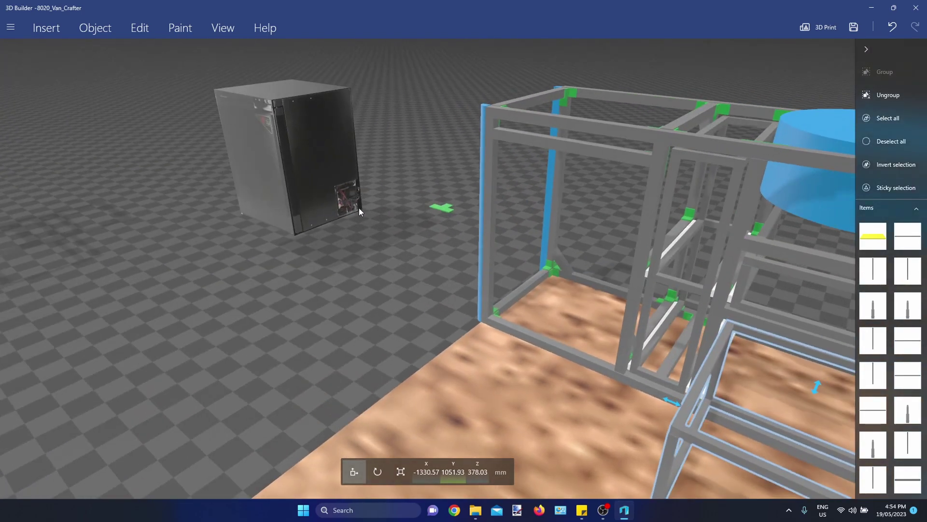
scroll(383, 192, down, 5)
drag(303, 259, 411, 215)
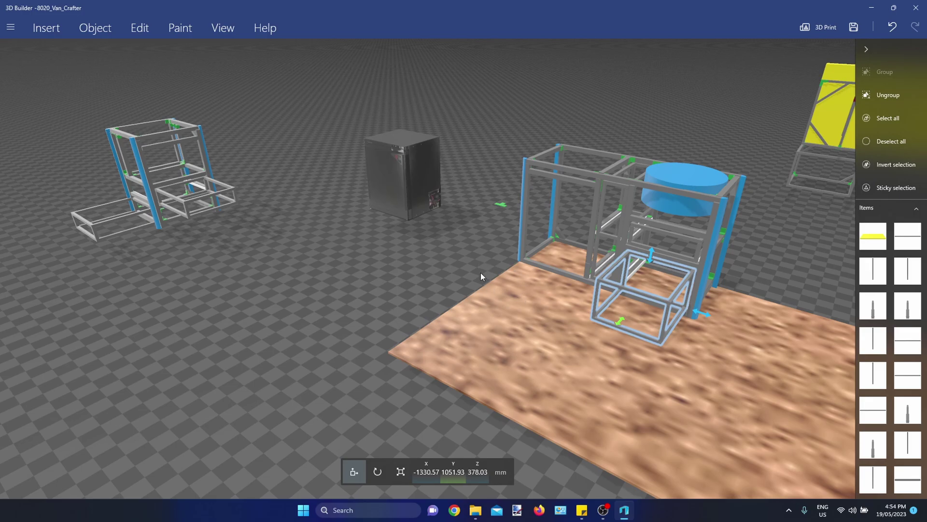
drag(419, 262, 439, 263)
right_drag(188, 246, 468, 295)
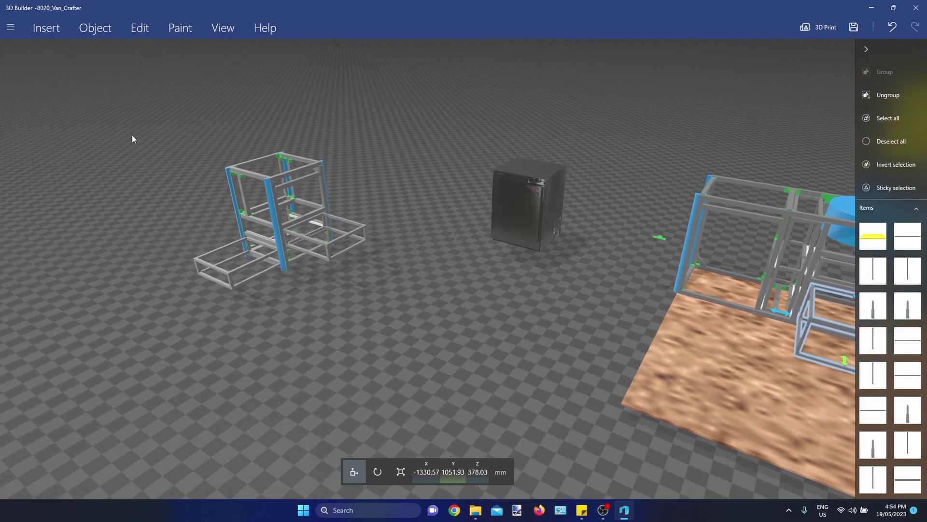
drag(132, 137, 418, 336)
key(alt)
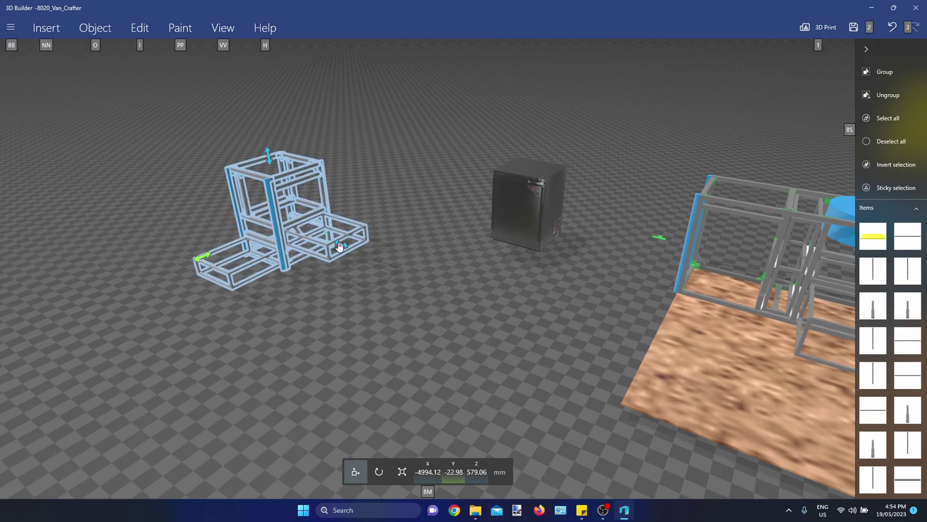
drag(338, 245, 802, 372)
right_drag(802, 372, 335, 218)
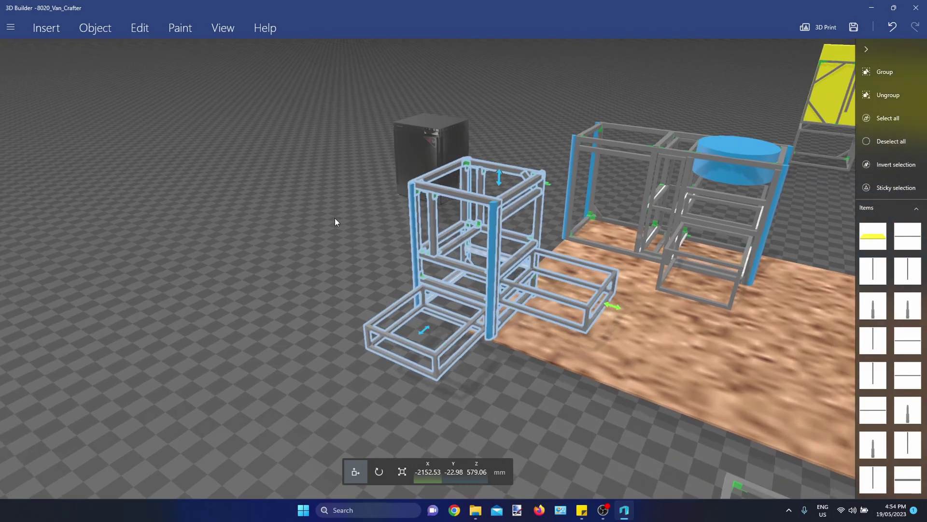
drag(635, 312, 689, 325)
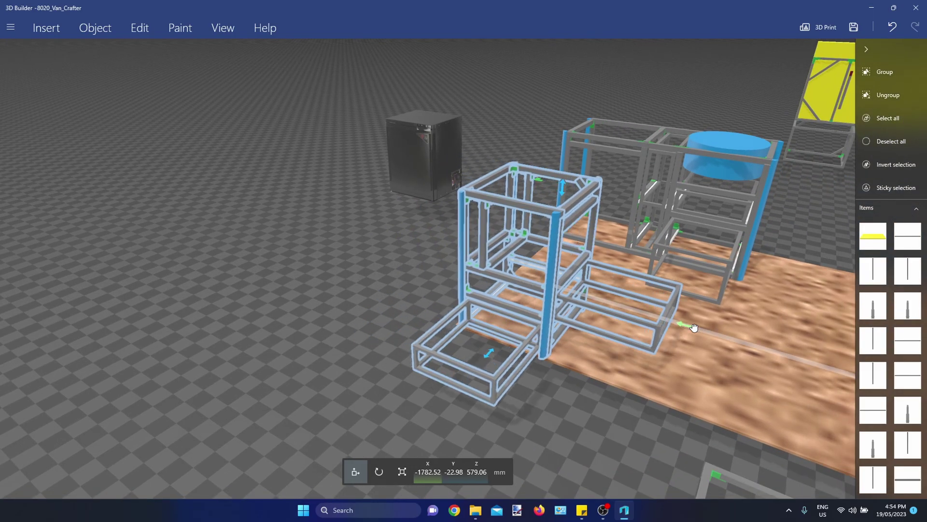
Align the tower frame with the corner of the wooden floor at X -1801.53 mm and Y -8.31 mm.
right_drag(331, 263, 657, 289)
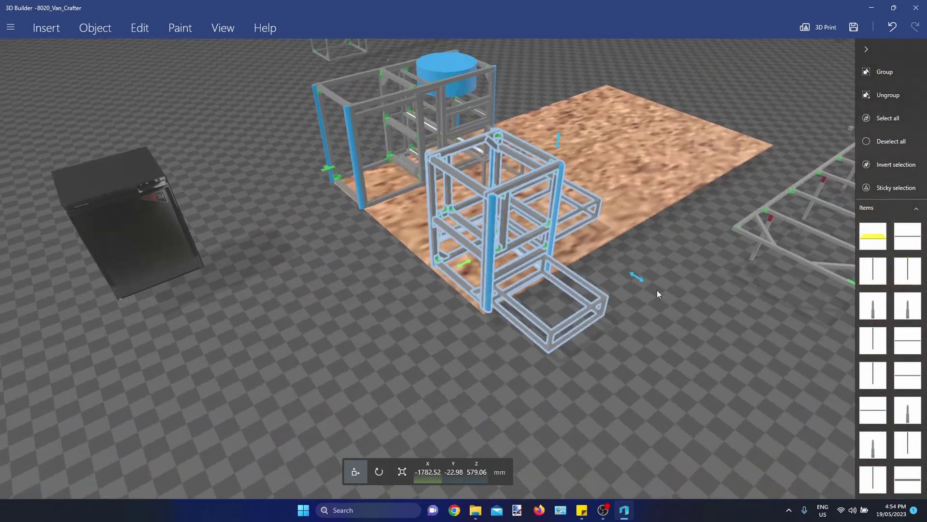
scroll(462, 313, up, 5)
drag(479, 268, 478, 269)
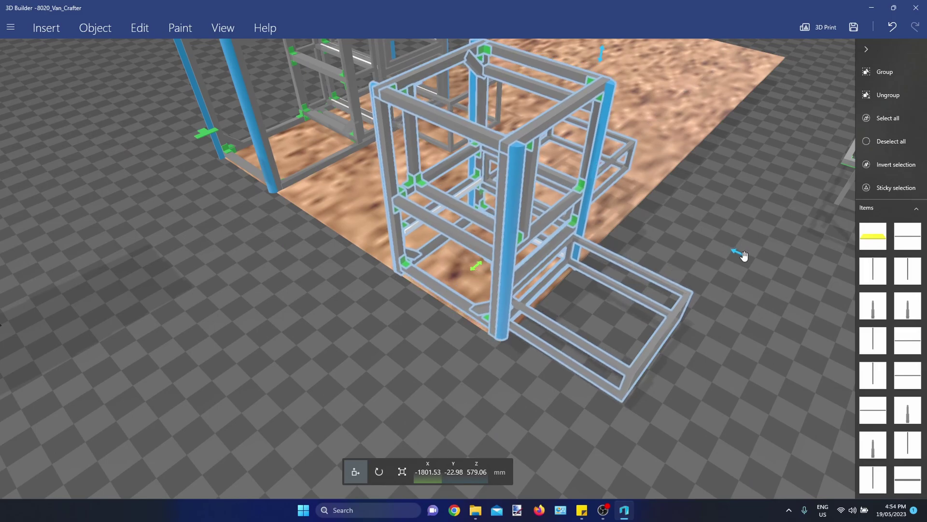
mouse_move(744, 256)
mouse_down()
mouse_move(727, 247)
mouse_move(738, 253)
mouse_up()
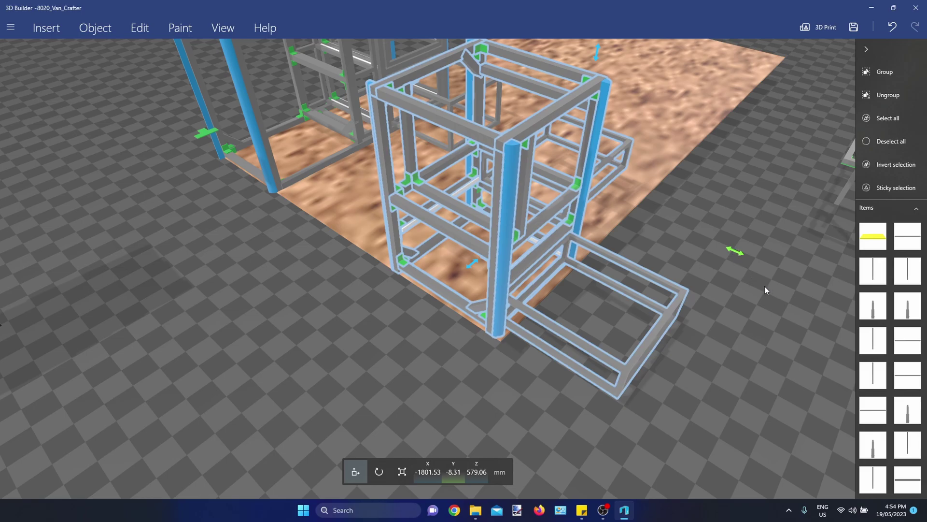
Slide the tower's upper drawer frame into the tower along X, to -2030.03 mm.
drag(765, 289, 294, 176)
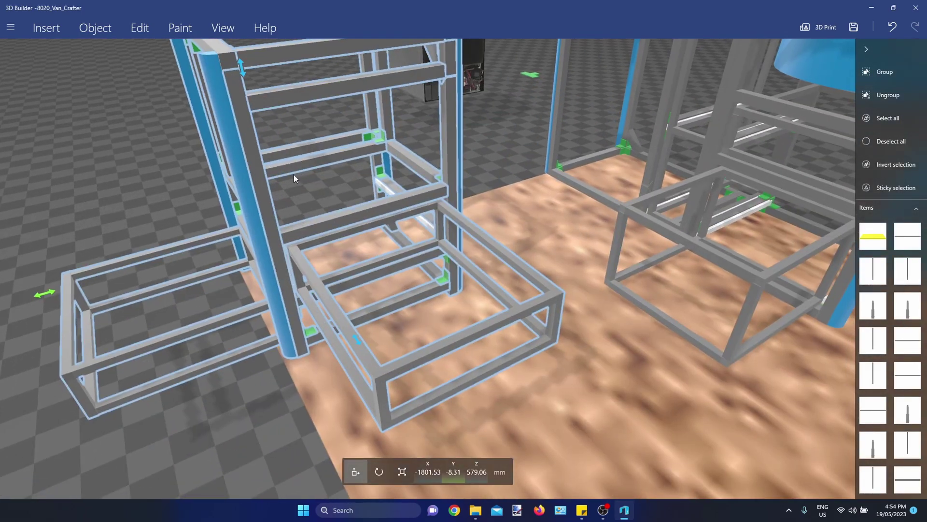
click(372, 289)
drag(76, 193, 367, 187)
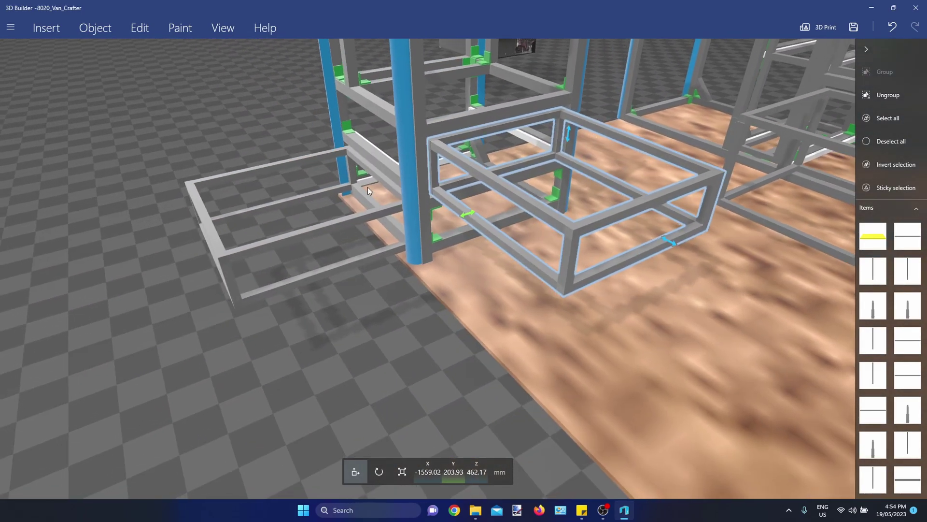
drag(357, 311, 538, 311)
drag(612, 280, 438, 252)
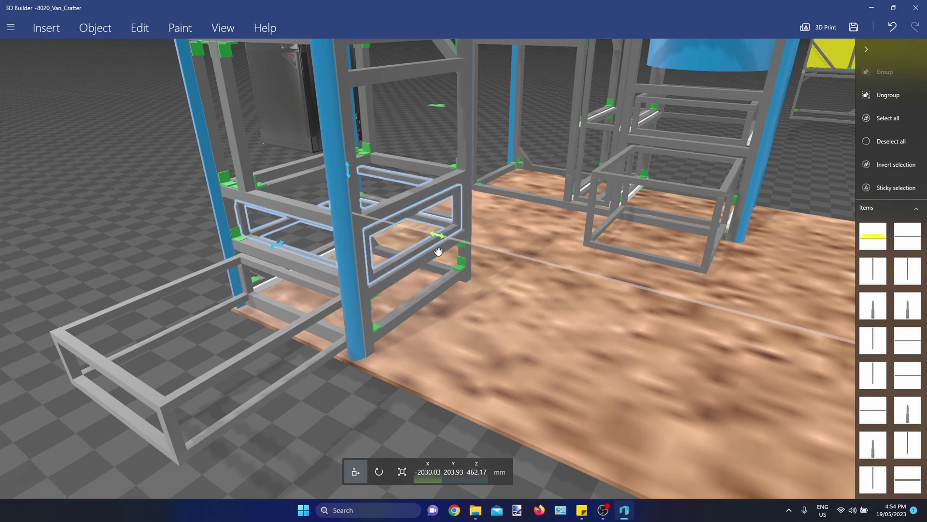
Slide the tower's lower drawer frame into the tower along Y, to 184.45 mm.
click(173, 401)
mouse_move(87, 410)
mouse_down()
mouse_move(147, 379)
mouse_move(98, 414)
mouse_up()
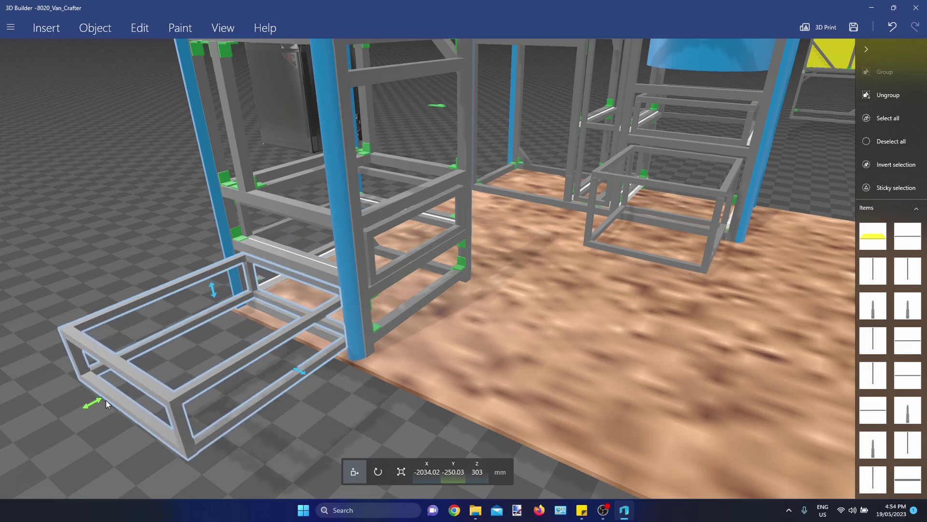
drag(92, 402, 277, 298)
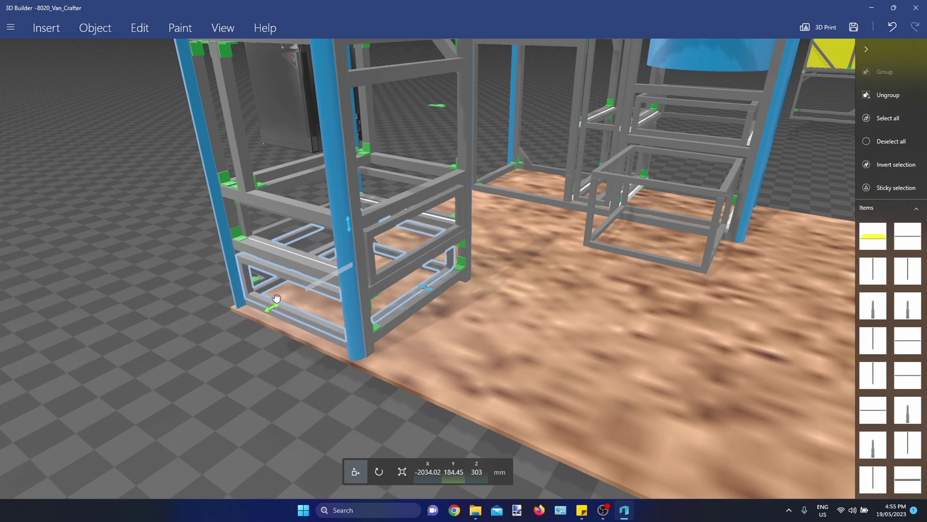
Examine the tower frame with both drawers closed from several sides, including its position beside the kitchen cabinet.
right_drag(483, 263, 357, 264)
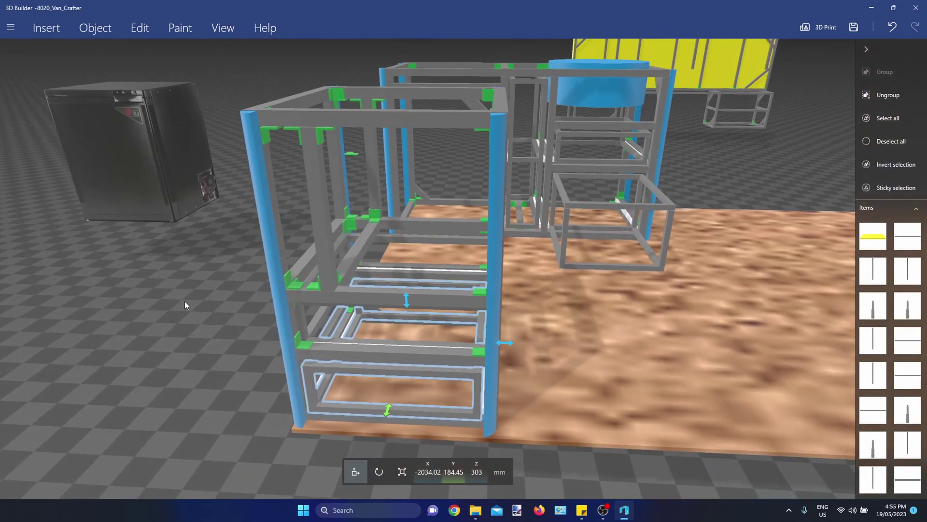
right_drag(184, 300, 434, 296)
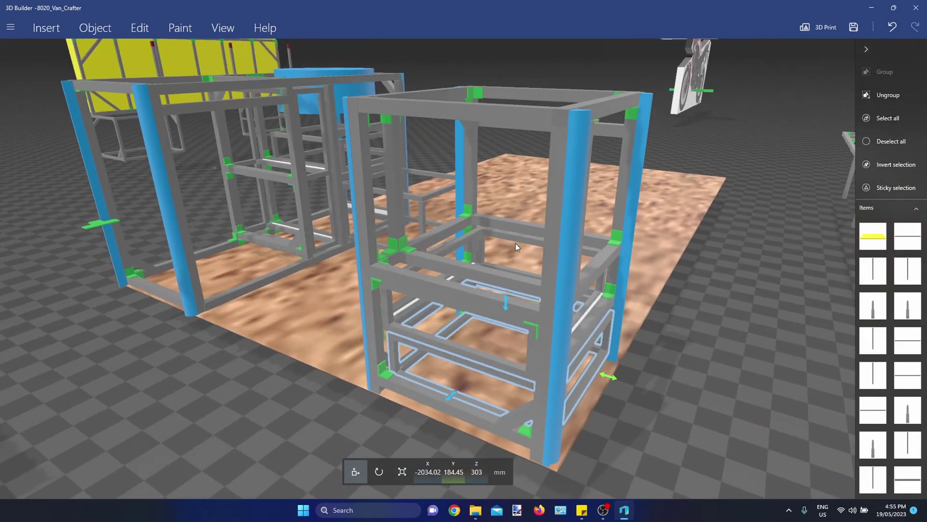
right_drag(691, 302, 525, 311)
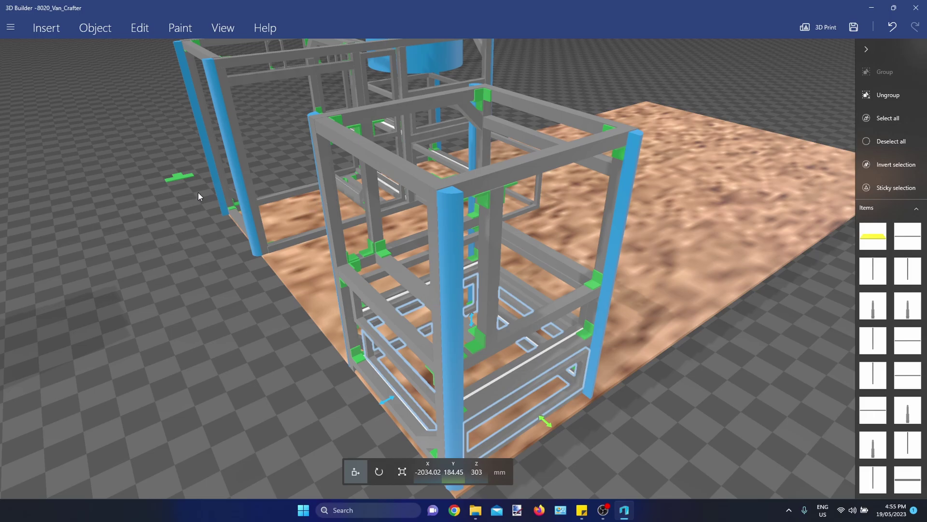
right_drag(285, 209, 344, 160)
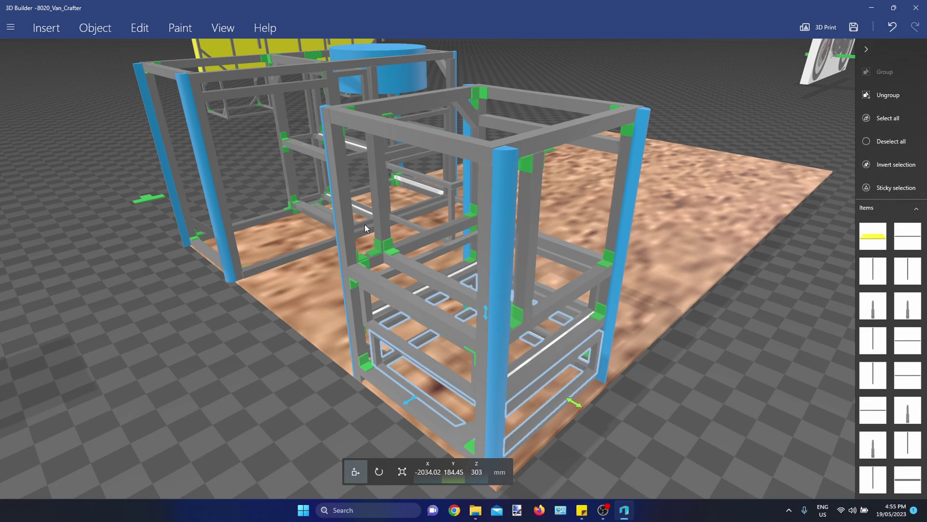
right_drag(300, 278, 314, 306)
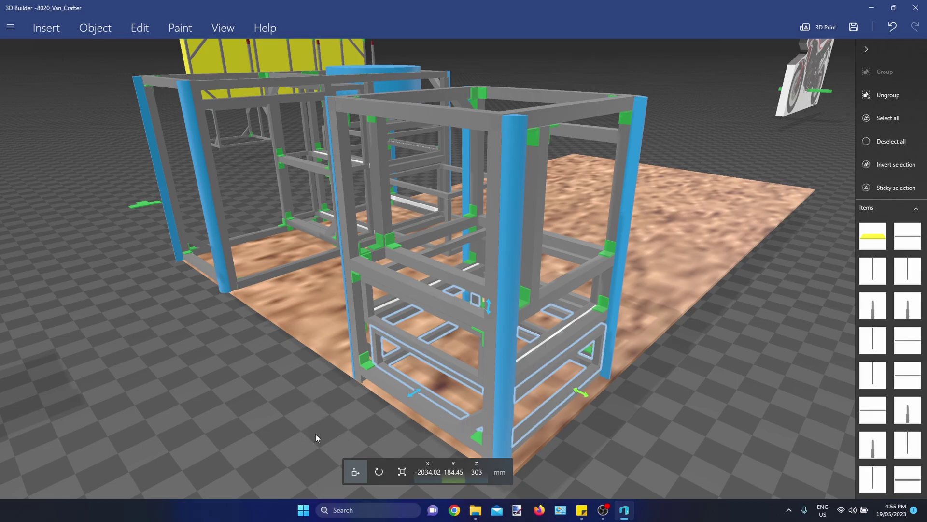
Slide the kitchen cabinet's lower drawer frame into the cabinet along Y, to 1486.83 mm.
right_drag(668, 428, 362, 421)
right_drag(646, 321, 492, 319)
click(490, 257)
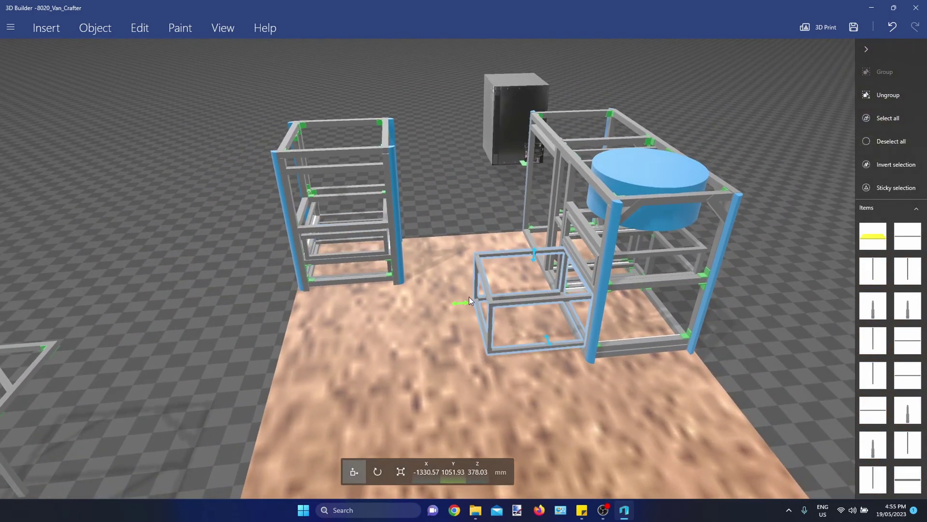
drag(469, 296, 554, 296)
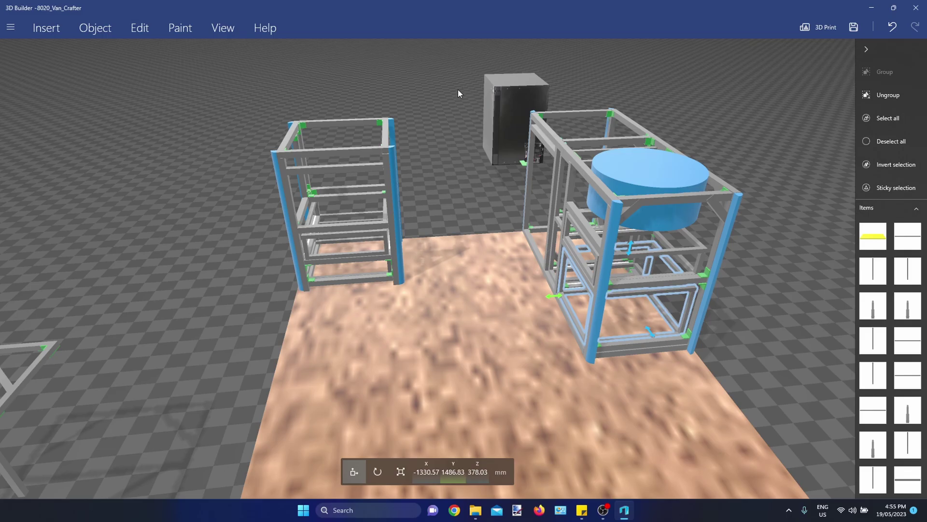
Examine the tower frame and the kitchen cabinet on the wooden floor from several sides.
right_drag(323, 261, 304, 277)
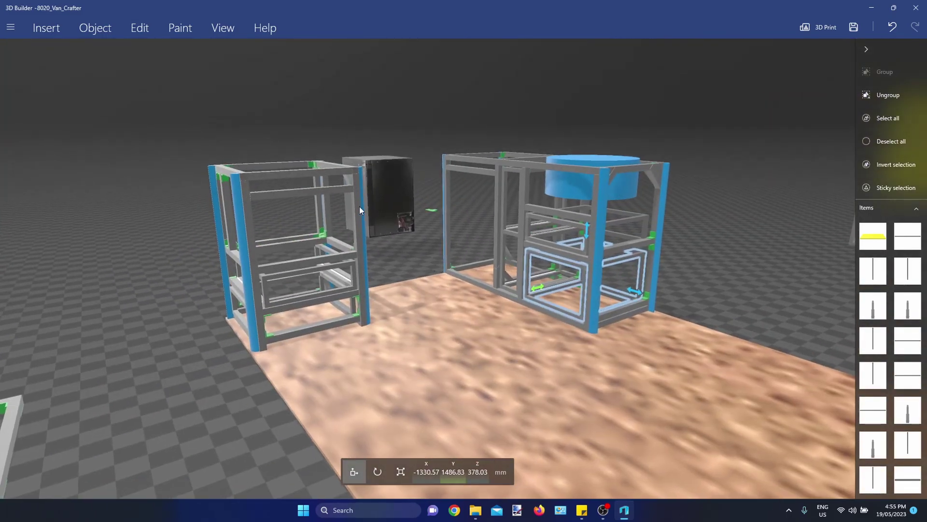
right_drag(418, 242, 624, 288)
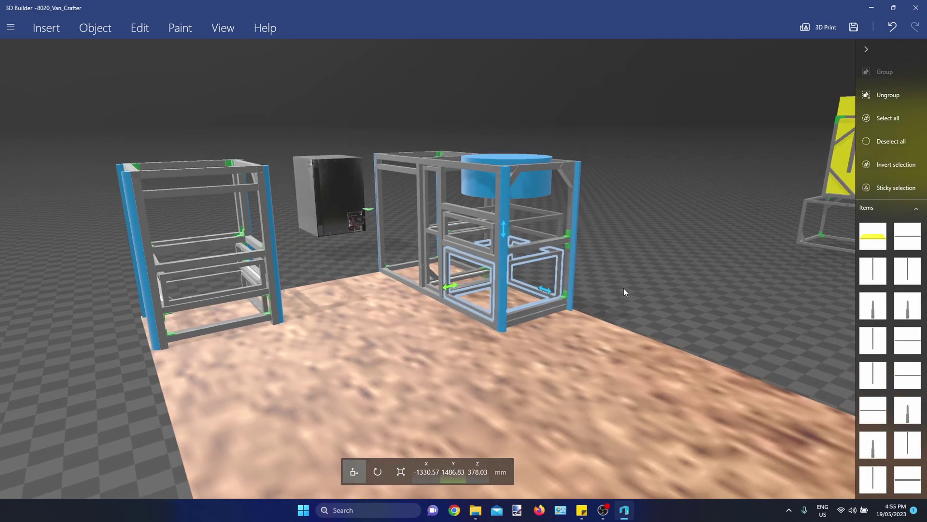
scroll(600, 281, down, 3)
right_drag(309, 360, 488, 361)
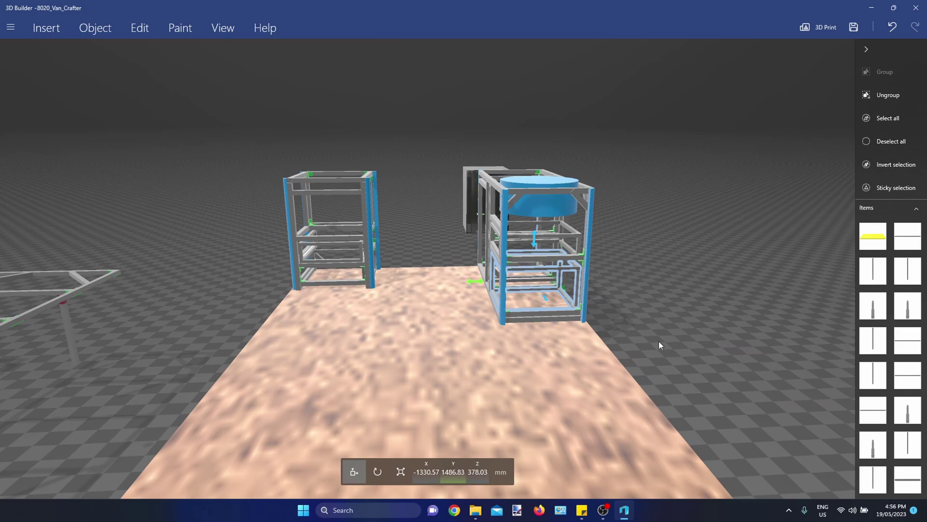
right_drag(436, 323, 668, 340)
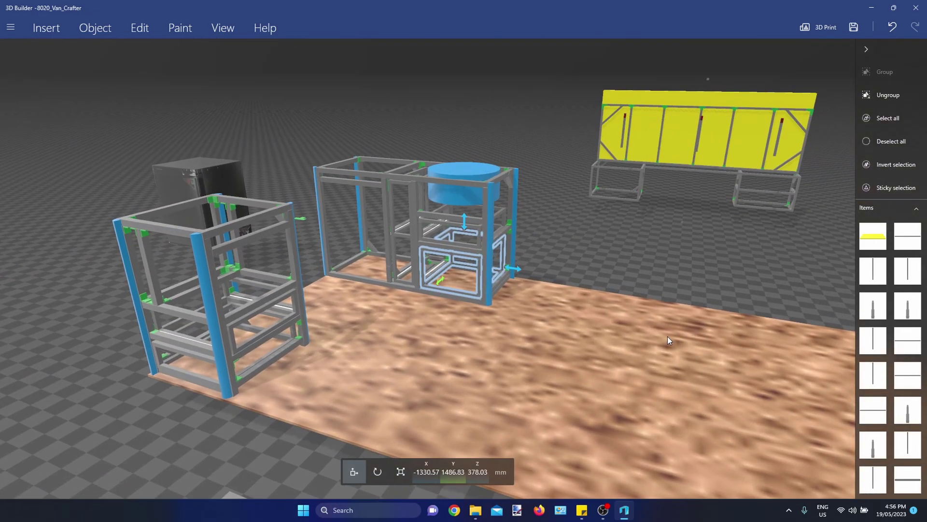
scroll(671, 251, down, 2)
Move the three legs against the upright bed frame of the yellow mattress along Y, to 4668.79 mm.
right_drag(671, 251, 275, 362)
scroll(500, 295, up, 3)
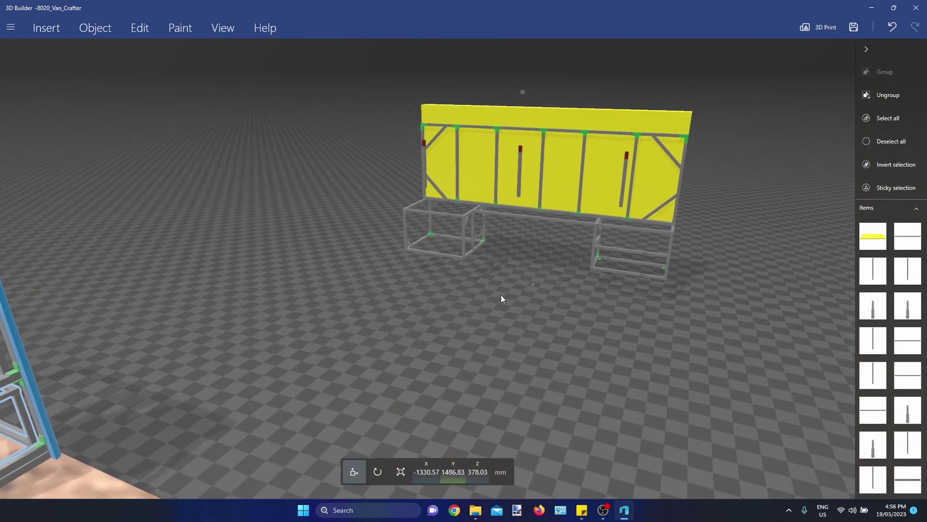
right_drag(500, 298, 381, 277)
scroll(521, 337, up, 3)
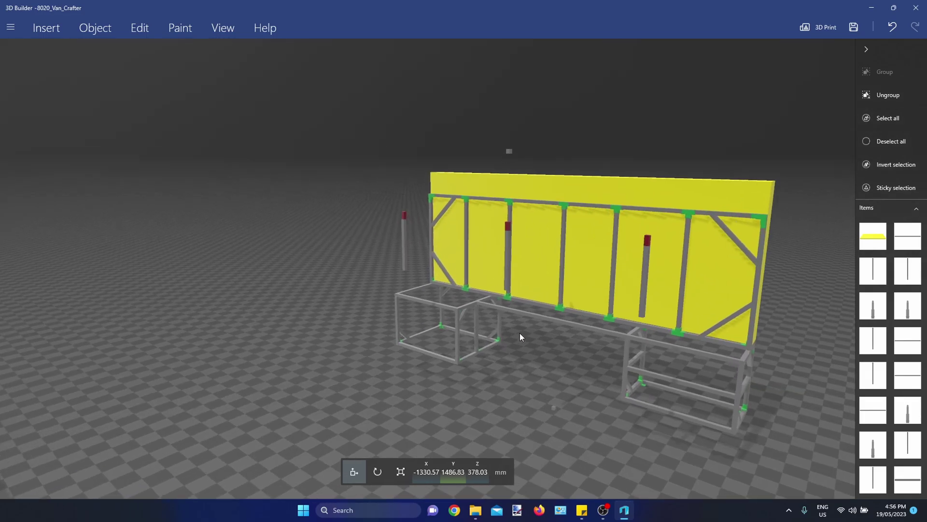
right_drag(520, 337, 416, 418)
click(428, 360)
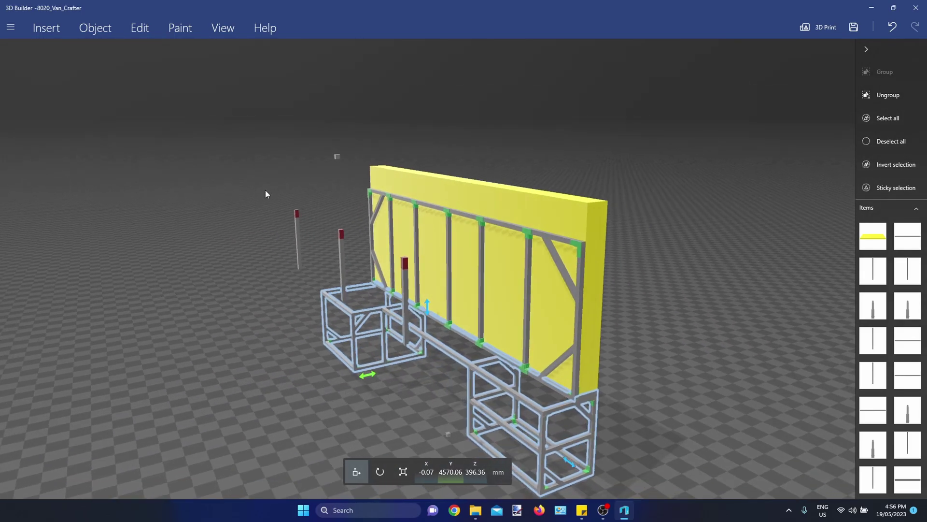
click(342, 257)
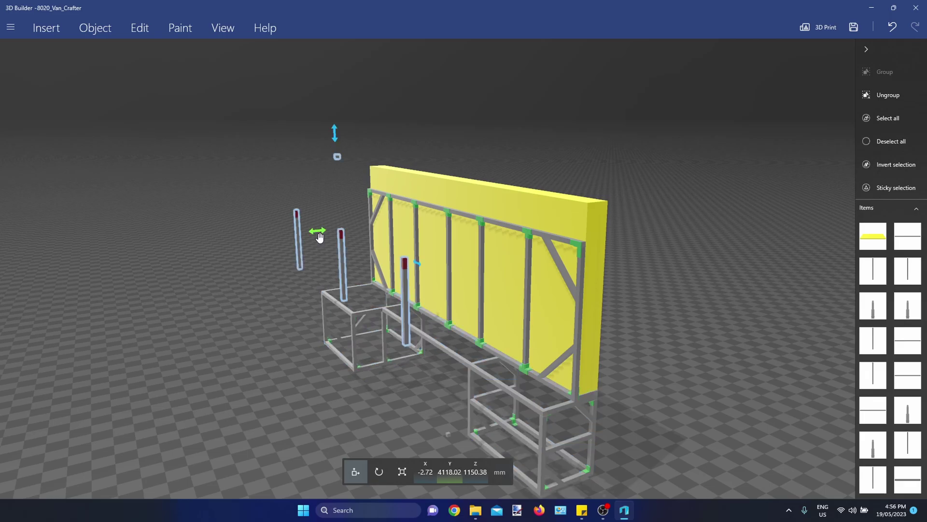
drag(319, 237, 424, 216)
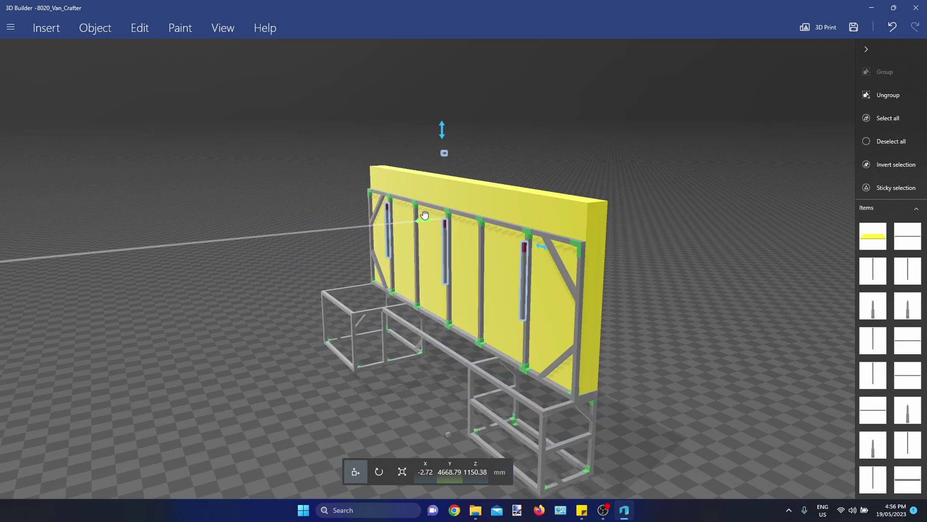
Examine the upright bed with its stowed legs and the base frames below it from the front and the side.
right_drag(320, 369, 200, 419)
scroll(320, 401, up, 3)
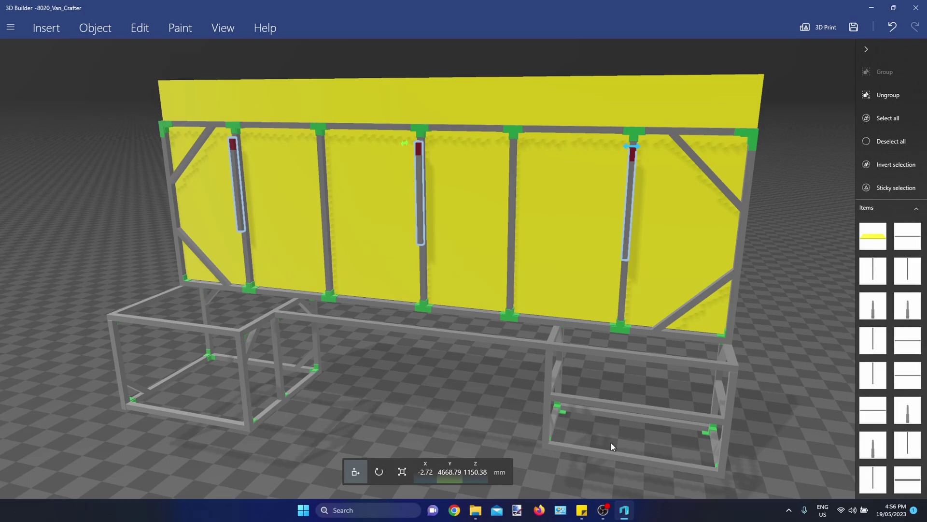
middle_drag(610, 442, 540, 373)
drag(720, 434, 507, 408)
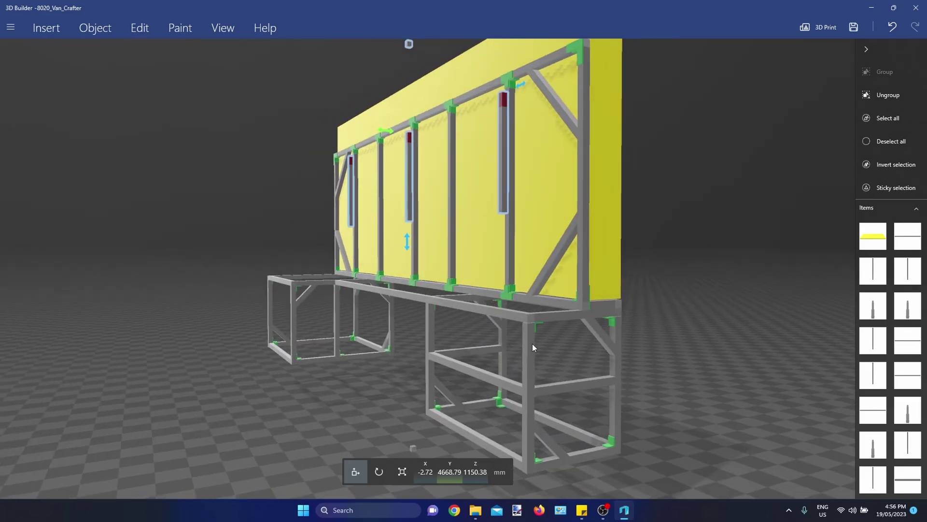
drag(347, 388, 358, 360)
scroll(379, 360, down, 4)
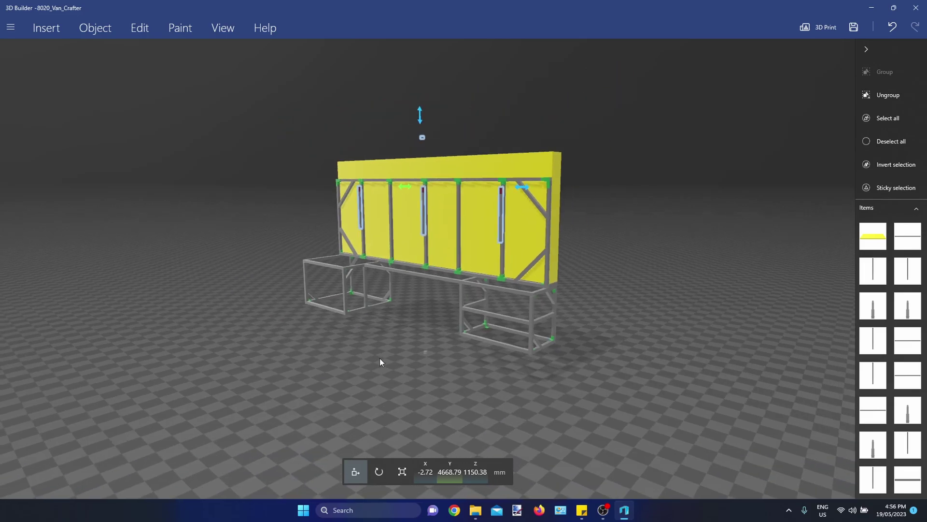
Slide the complete upright bed, with its mattress, legs and base frames, along Y onto the edge of the wooden floor beside the kitchen cabinet.
right_drag(293, 218, 338, 257)
drag(295, 150, 714, 437)
right_drag(331, 369, 539, 255)
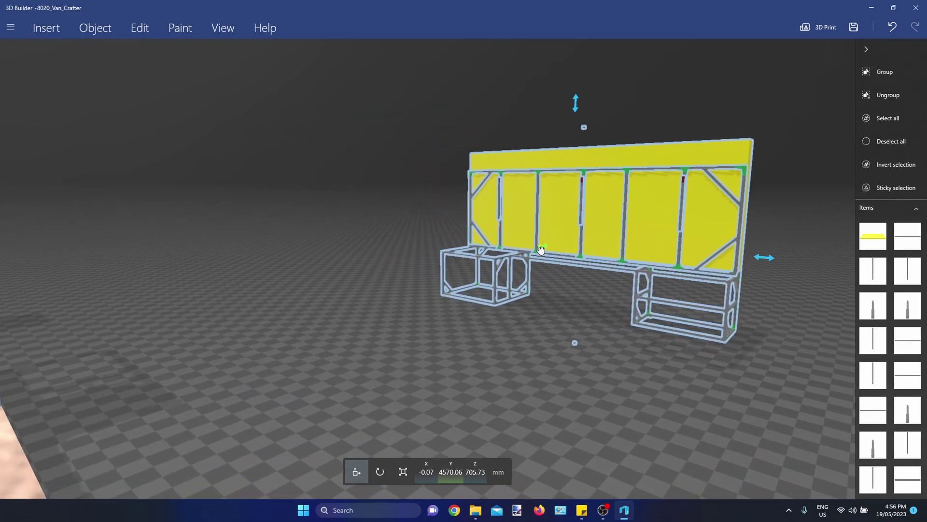
drag(539, 255, 256, 361)
scroll(305, 318, down, 5)
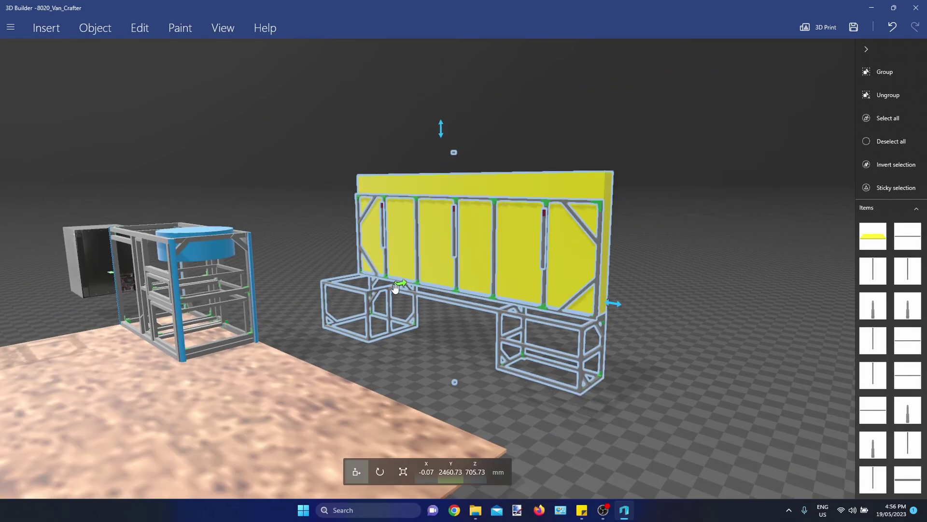
drag(304, 317, 437, 355)
key(ctrl+z)
drag(575, 398, 306, 398)
click(306, 398)
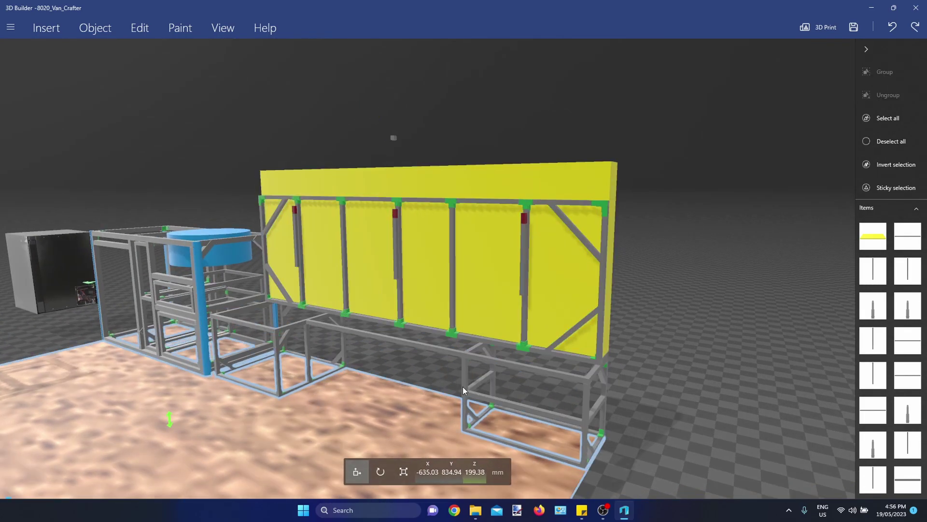
Rotate the three bed legs away from the upright bed frame to a roll of -90 degrees.
drag(628, 356, 462, 409)
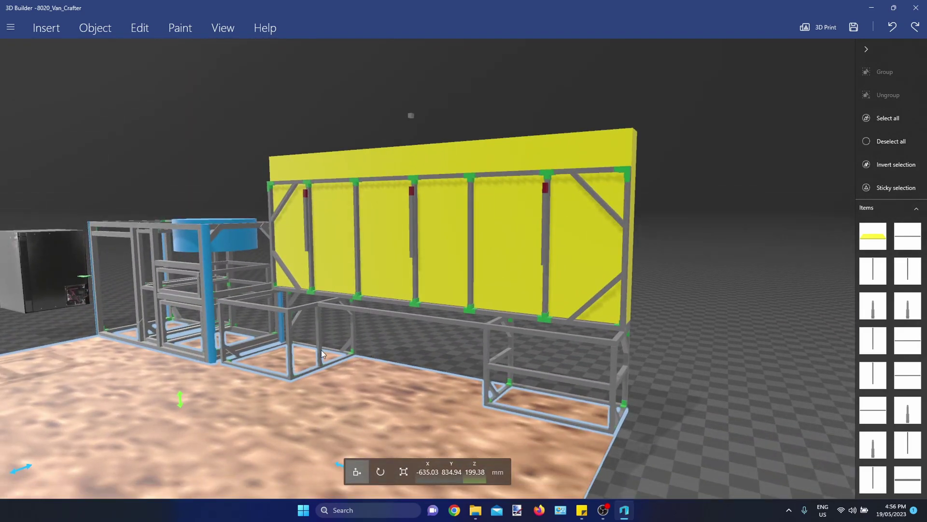
drag(689, 362, 670, 366)
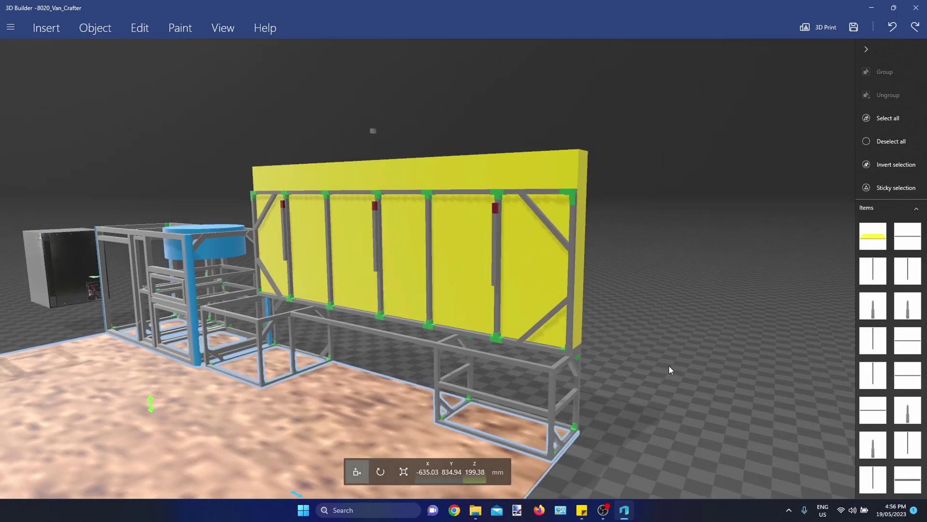
drag(447, 279, 440, 306)
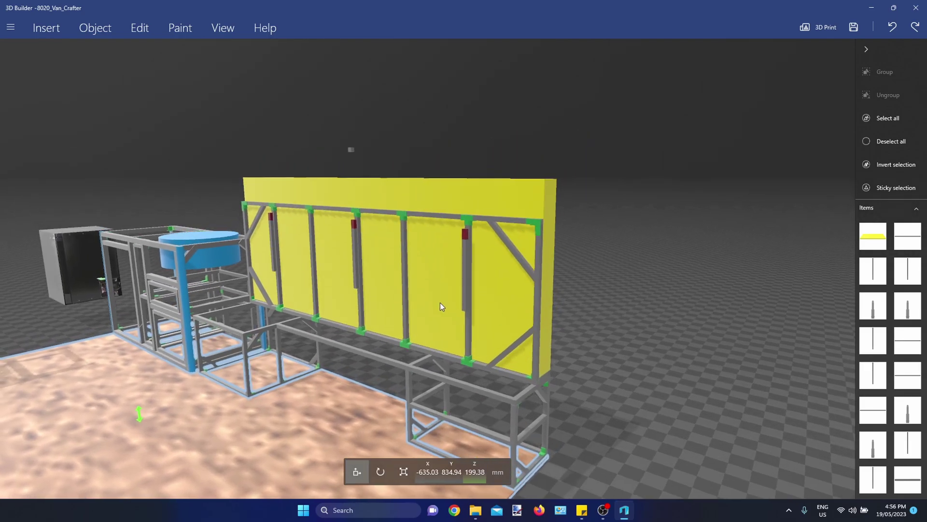
click(351, 266)
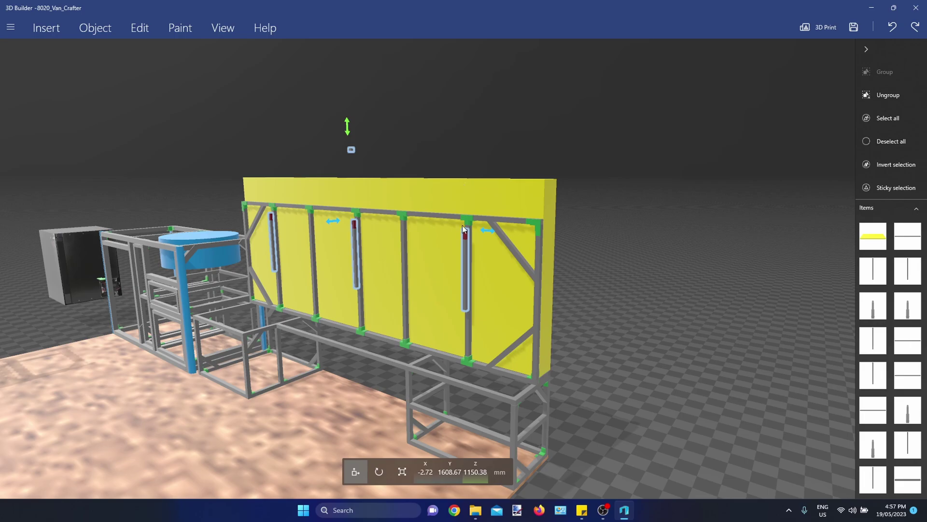
drag(516, 153, 444, 172)
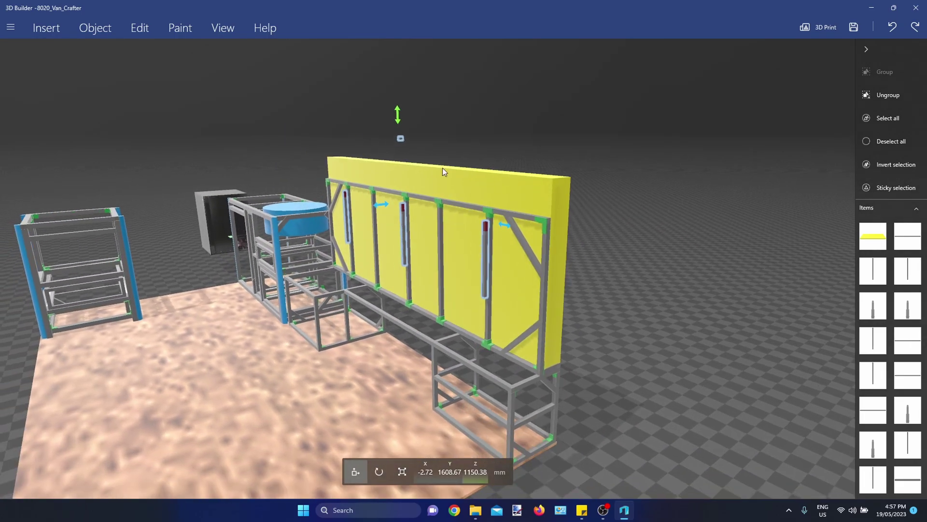
click(491, 202)
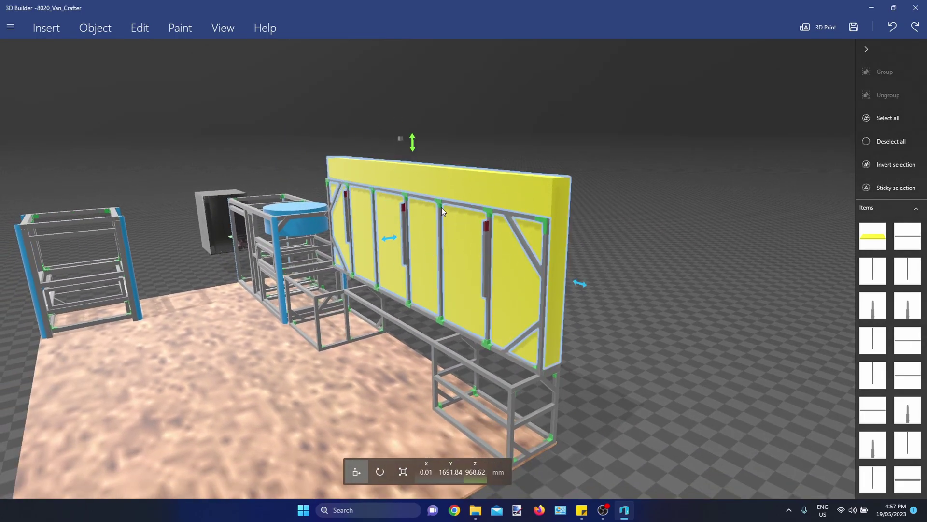
click(405, 226)
click(379, 471)
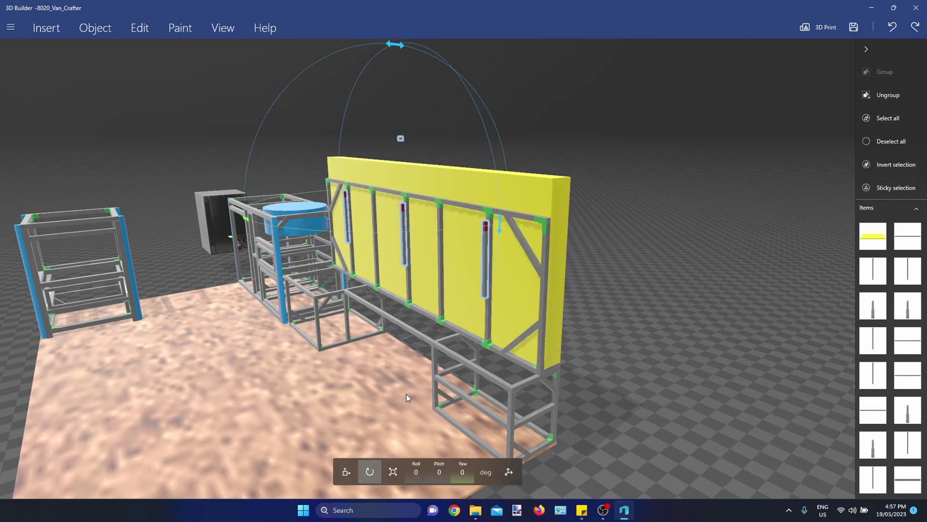
drag(395, 55, 463, 192)
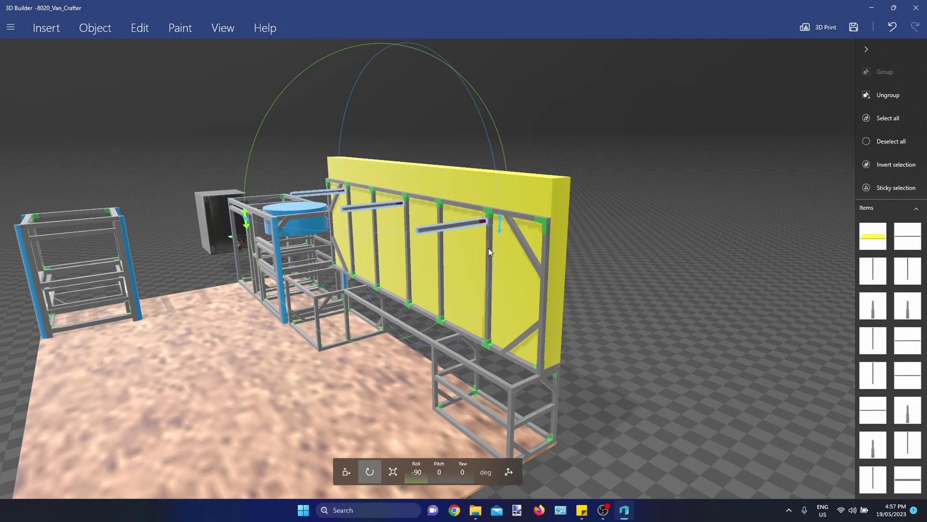
Fold the bed frame together with its legs down to horizontal, and rotate the yellow mattress flat.
click(488, 248)
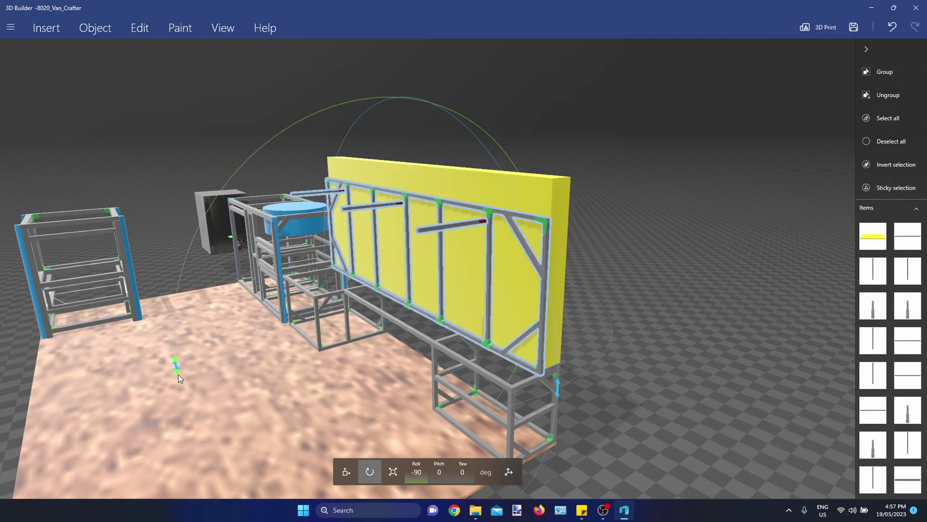
drag(178, 375, 391, 387)
click(445, 253)
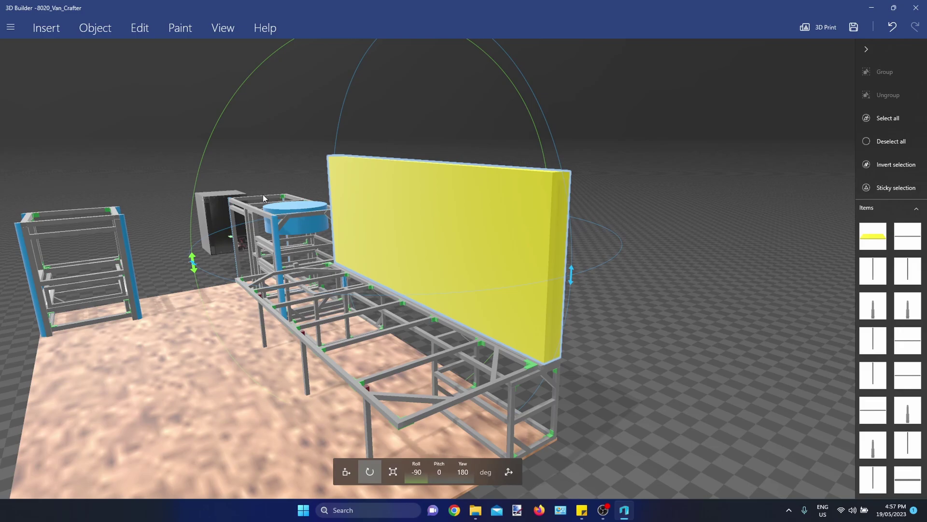
drag(192, 263, 418, 326)
Lower the mattress onto the bed frame at Z 640.65 mm and align it along Y at 1349.94 mm.
click(346, 472)
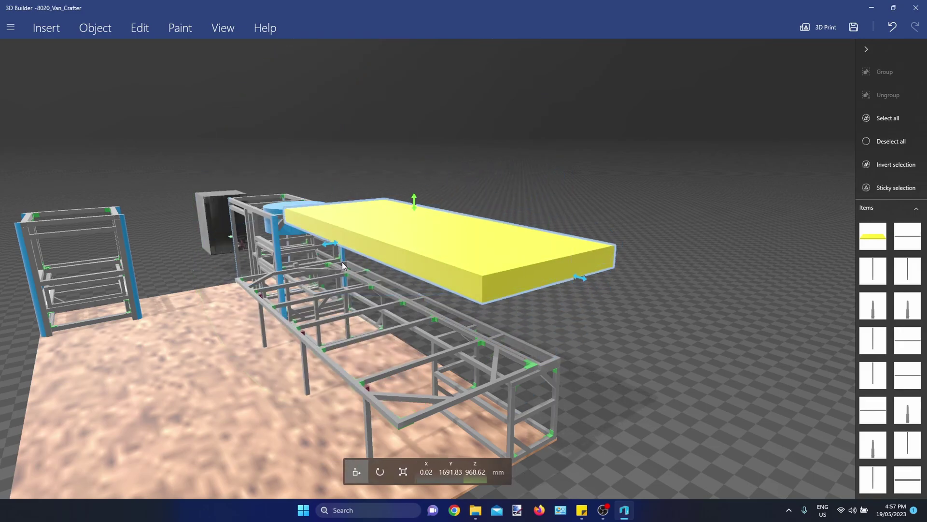
drag(414, 200, 428, 265)
drag(341, 310, 301, 333)
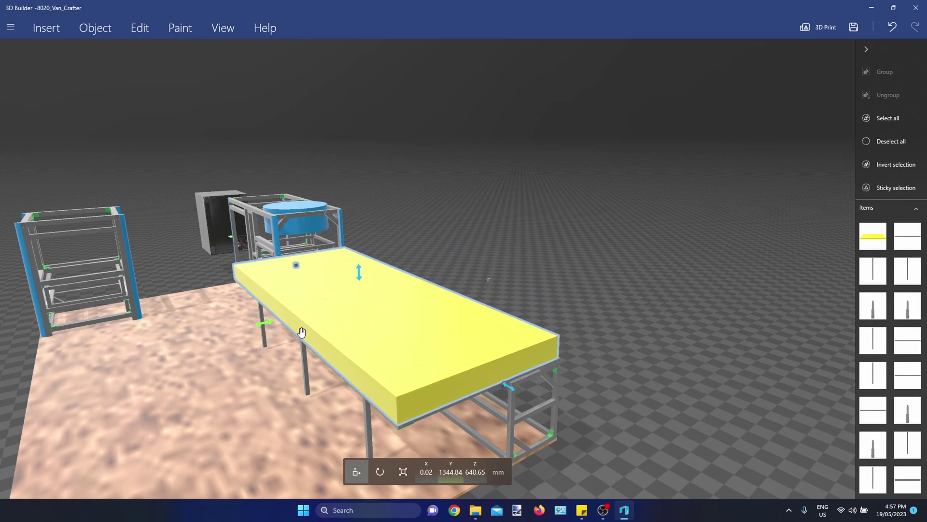
drag(693, 337, 594, 344)
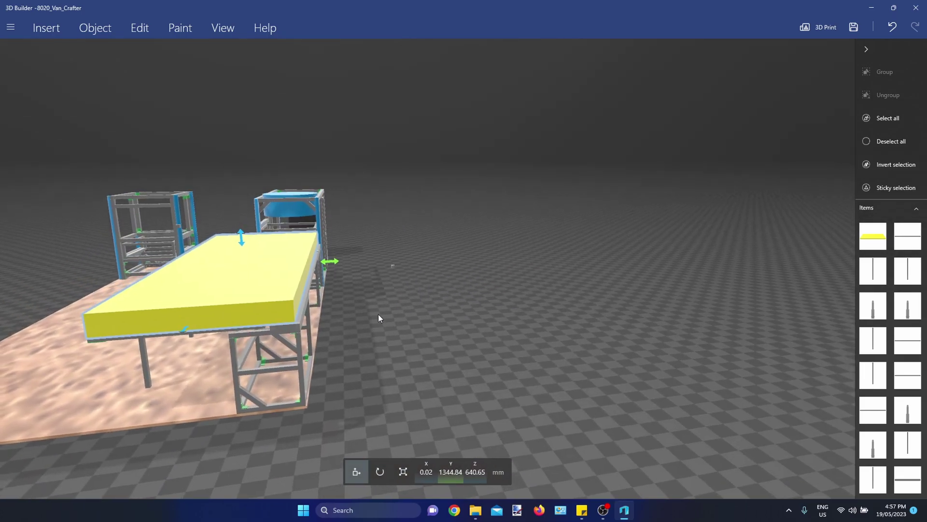
drag(333, 264, 336, 263)
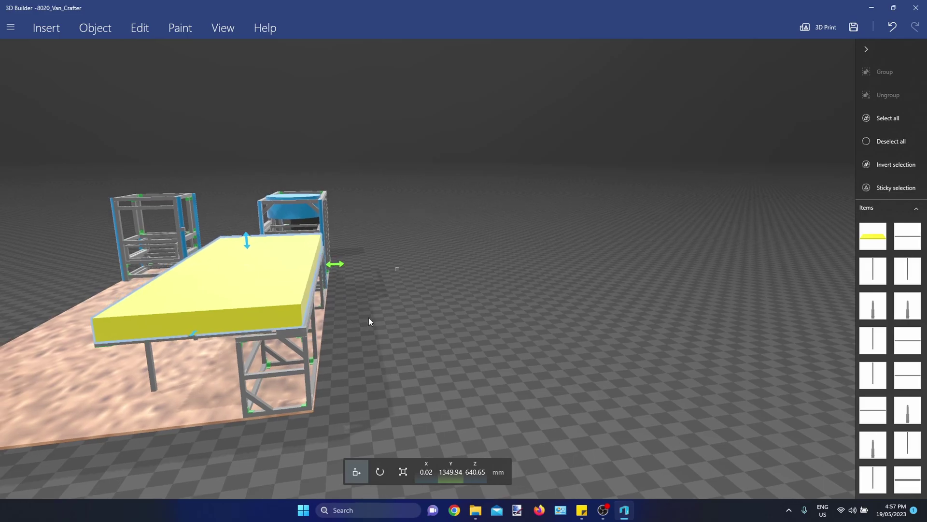
Slide the second bed frame with its legs over its base frames along Y, to -2066.31 mm.
drag(369, 320, 531, 309)
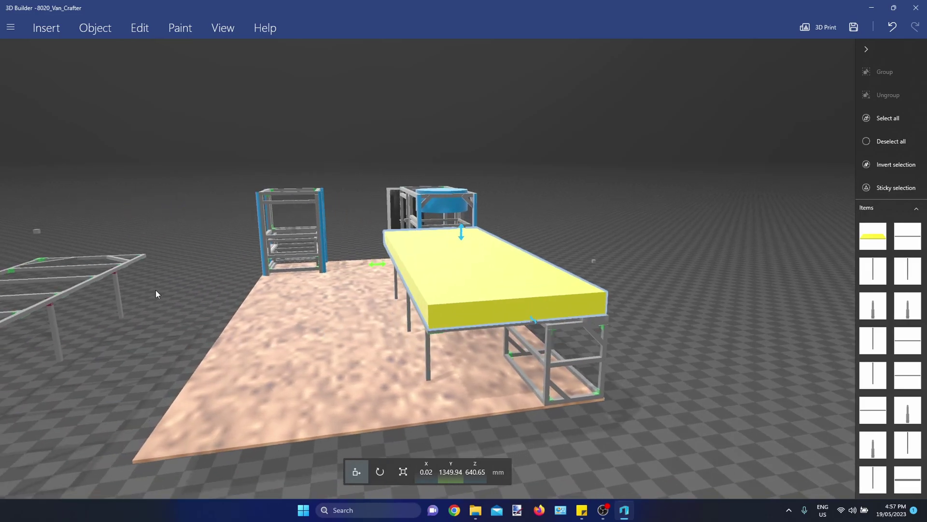
drag(156, 293, 340, 365)
click(349, 376)
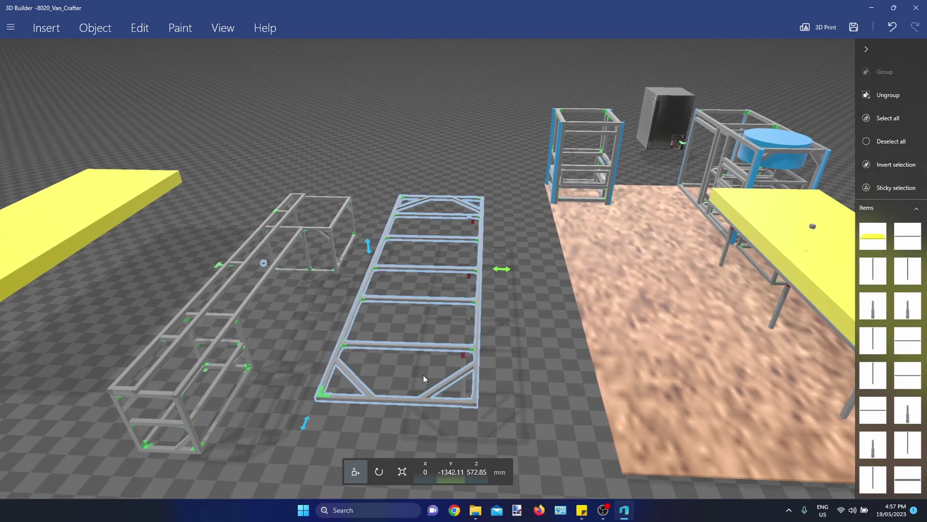
drag(501, 268, 376, 268)
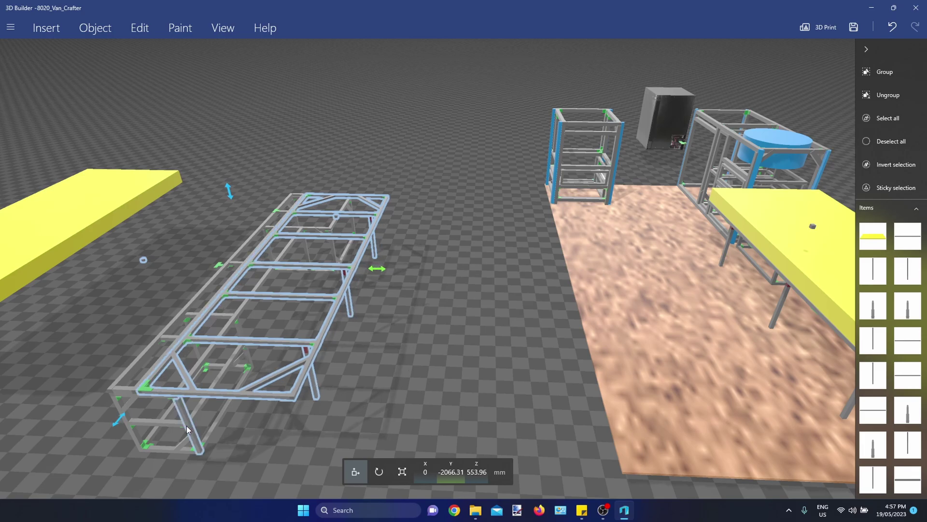
Select the second bed frame with its legs and base frames and slide them along Y onto the van floor at 47.74 mm.
right_drag(310, 433, 274, 335)
drag(222, 154, 525, 450)
key(alt)
drag(448, 237, 722, 229)
right_drag(524, 319, 260, 366)
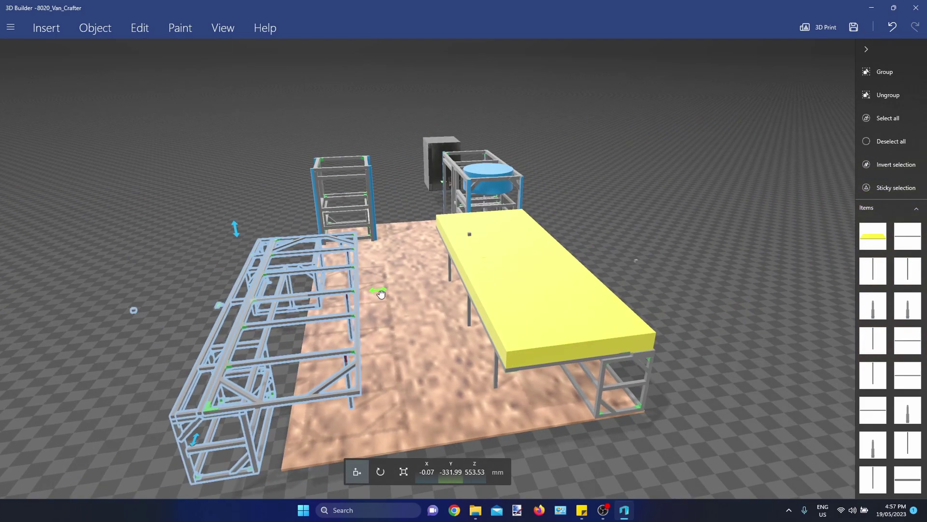
drag(378, 290, 438, 287)
drag(118, 359, 148, 322)
drag(200, 259, 209, 254)
scroll(430, 403, up, 5)
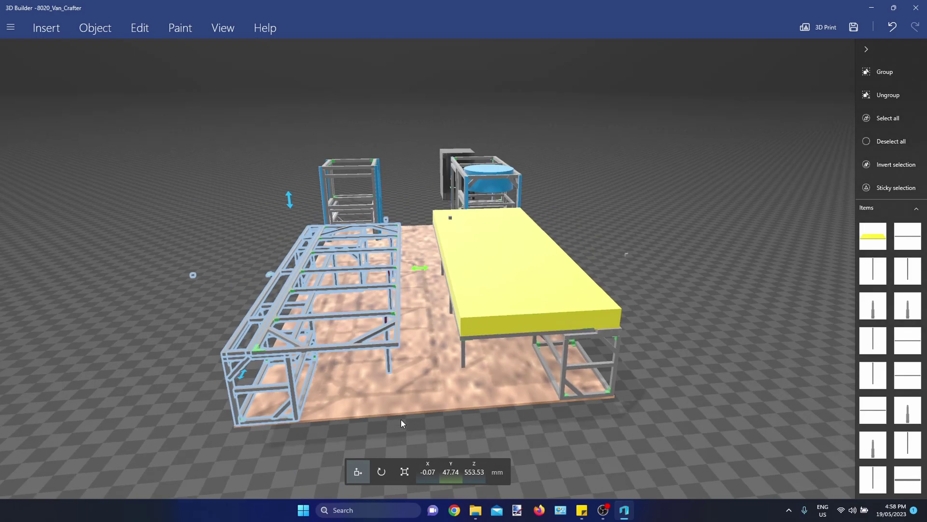
scroll(386, 401, down, 5)
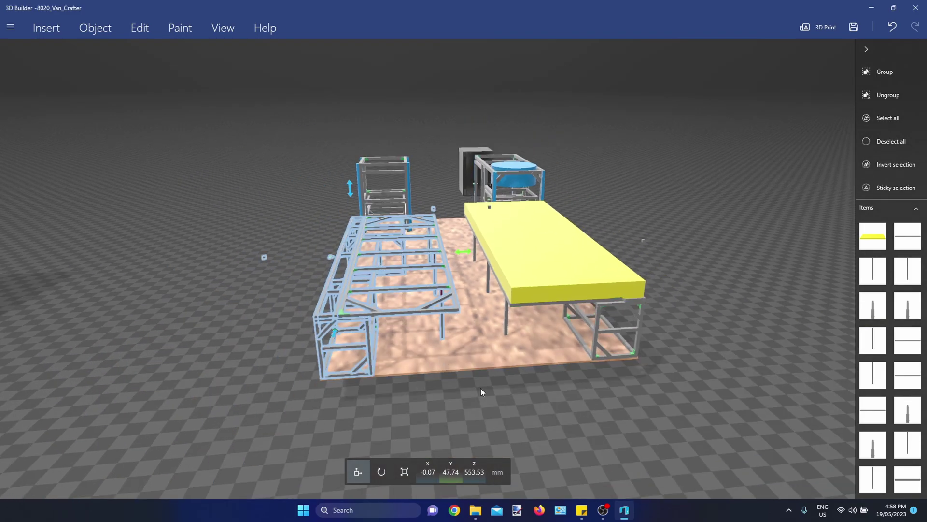
drag(481, 385, 458, 396)
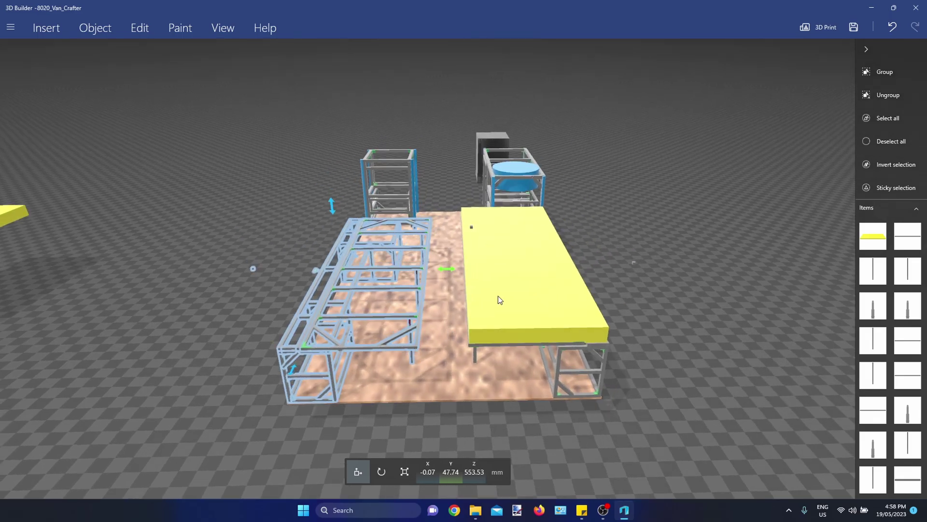
Slide the yellow mattress off its bed frame along Y to 3065.09 mm.
click(502, 265)
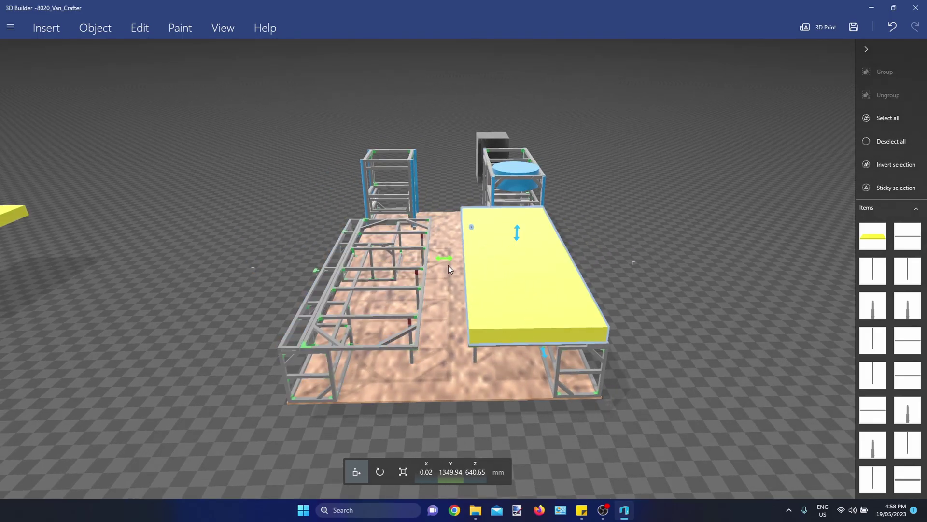
drag(566, 265, 797, 263)
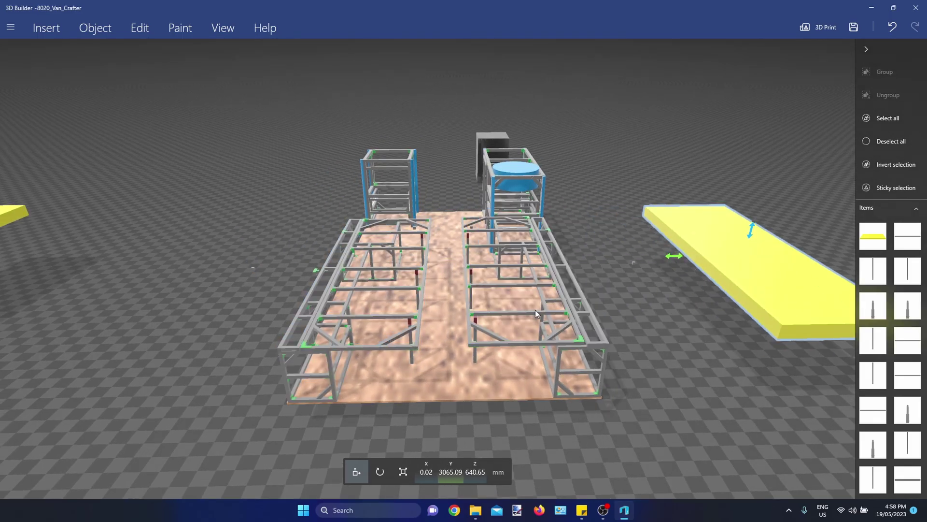
Fold the uncovered bed frame with its legs upright to a roll of -90 degrees, and rotate the legs flat against the frame.
click(474, 356)
click(476, 353)
ctrl+click(479, 346)
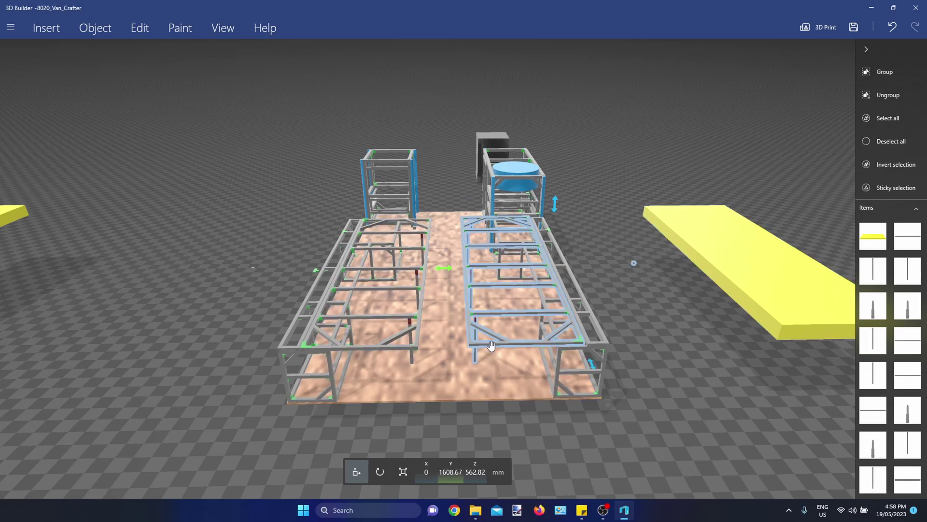
click(387, 468)
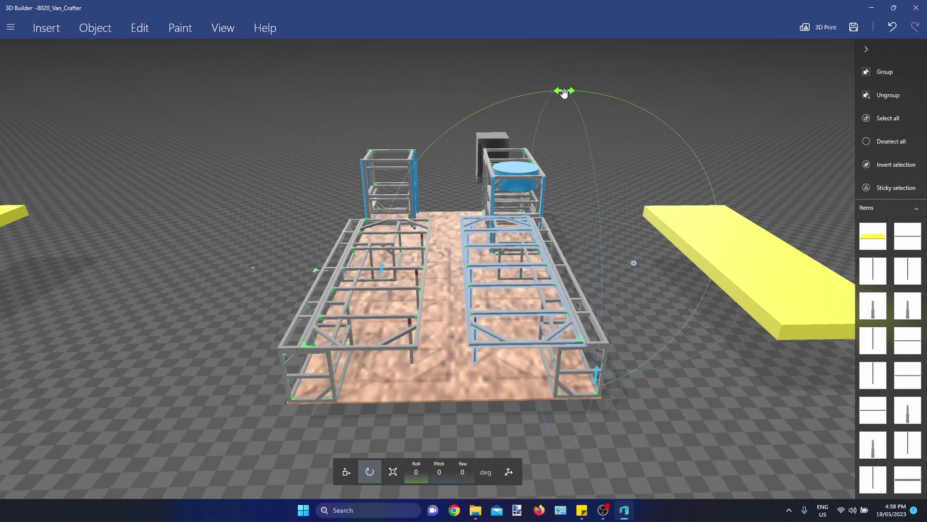
mouse_move(564, 93)
mouse_down()
mouse_move(642, 175)
mouse_move(645, 257)
mouse_up()
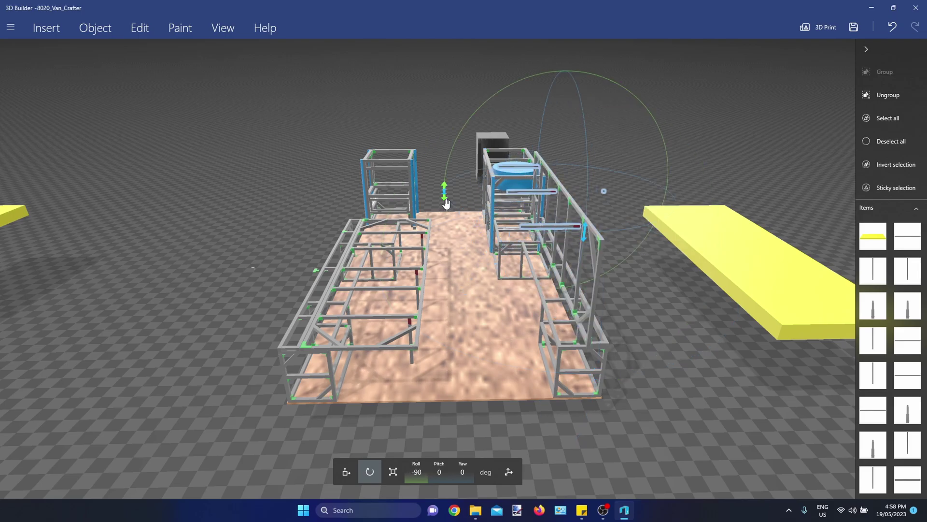
click(445, 199)
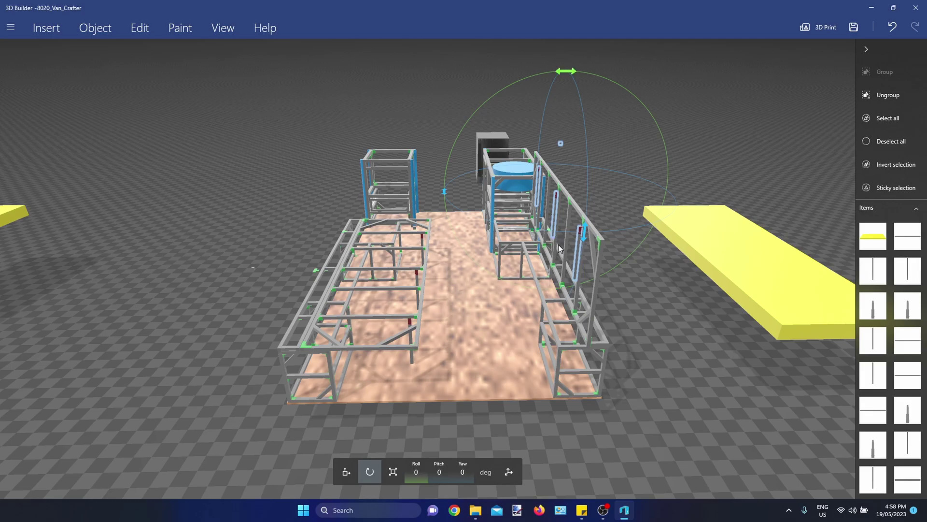
Fold the opposite bed frame with its legs upright to a roll of 90 degrees, and rotate its legs flat against the frame.
click(365, 347)
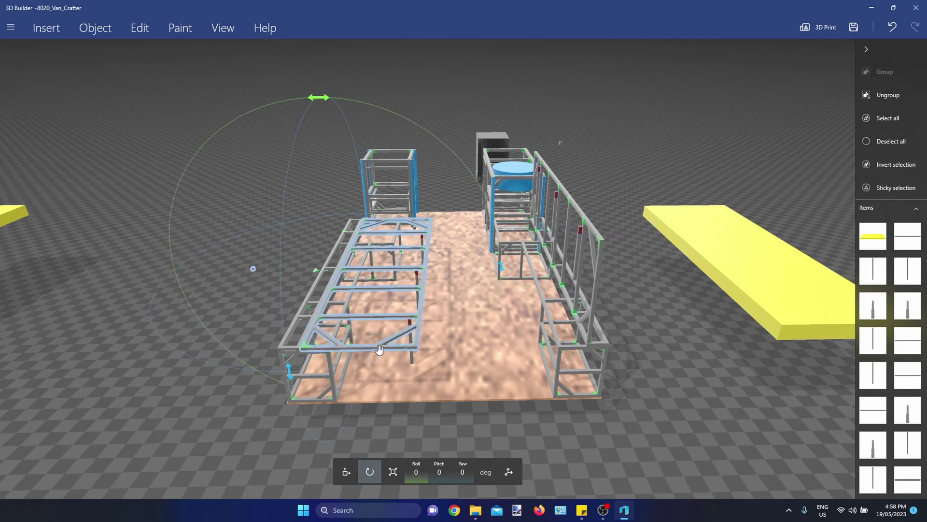
ctrl+click(412, 360)
drag(325, 92, 235, 251)
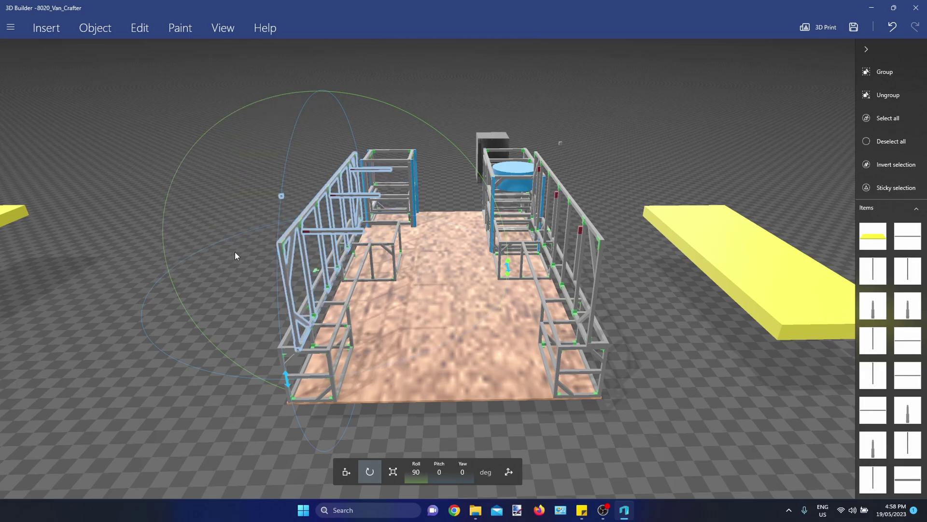
ctrl+click(340, 235)
drag(444, 206, 344, 267)
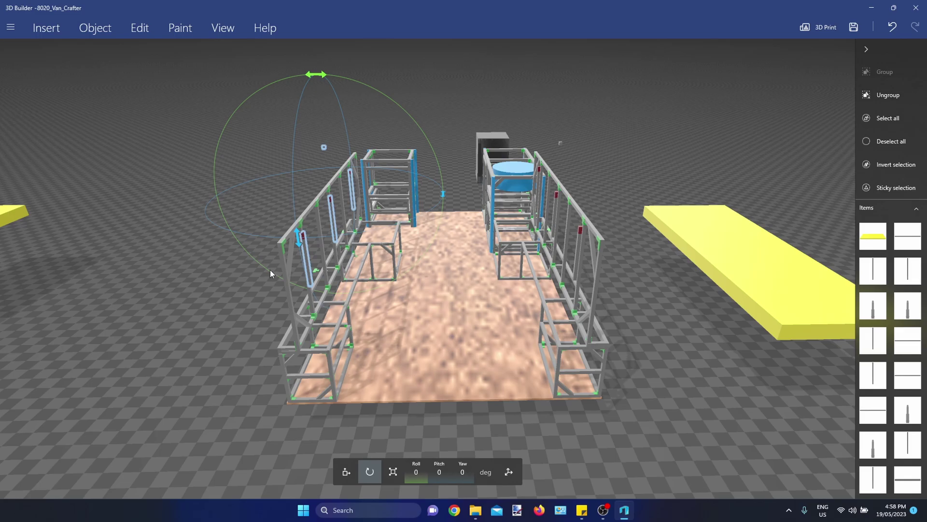
Move the motorcycle along X onto the van floor between the upright beds, to -205.14 mm.
right_drag(270, 269, 666, 278)
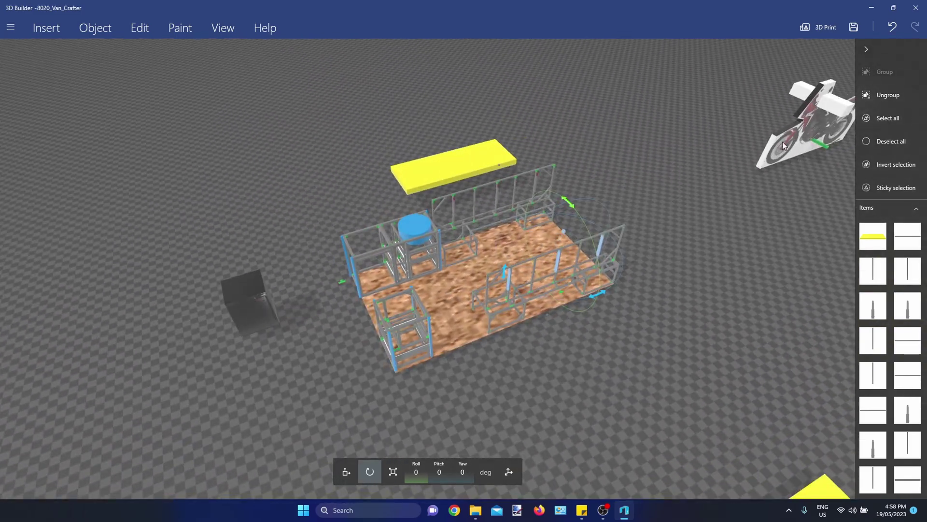
click(341, 470)
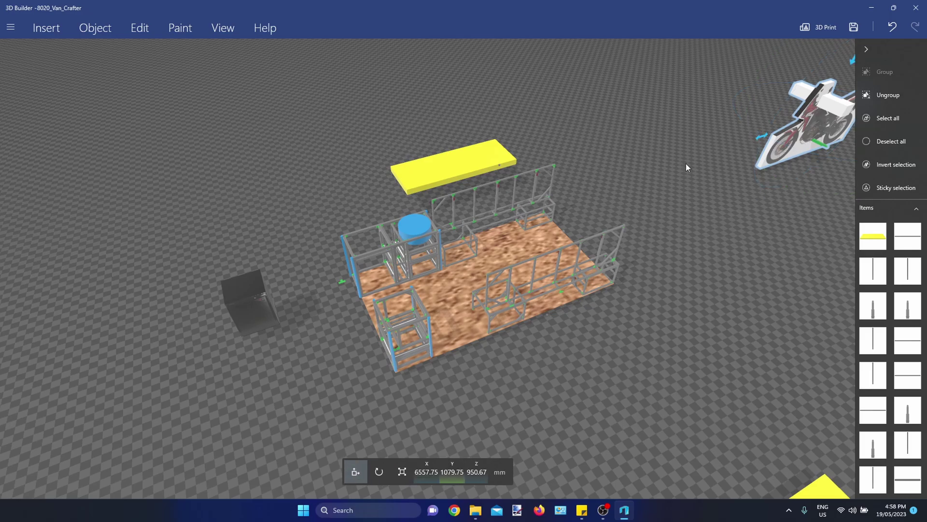
drag(765, 139, 430, 249)
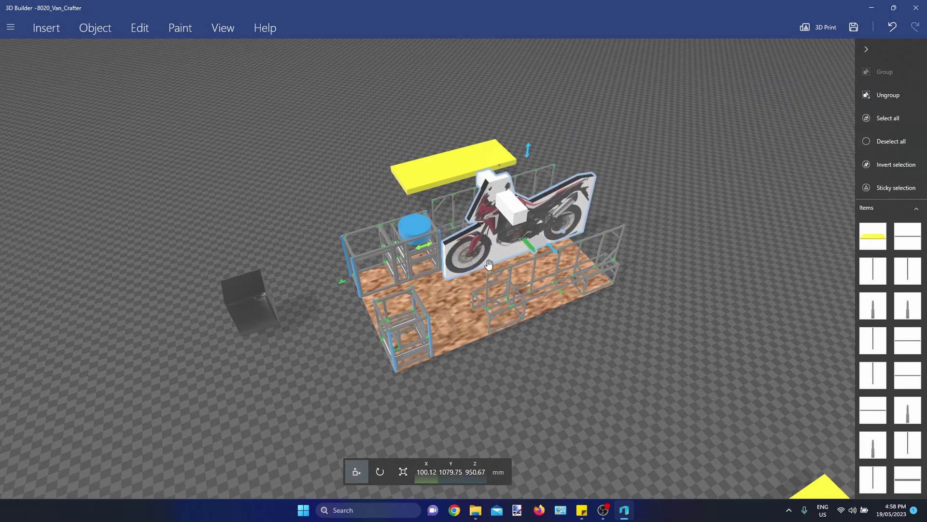
scroll(488, 249, up, 5)
drag(399, 200, 406, 338)
key(ctrl+z)
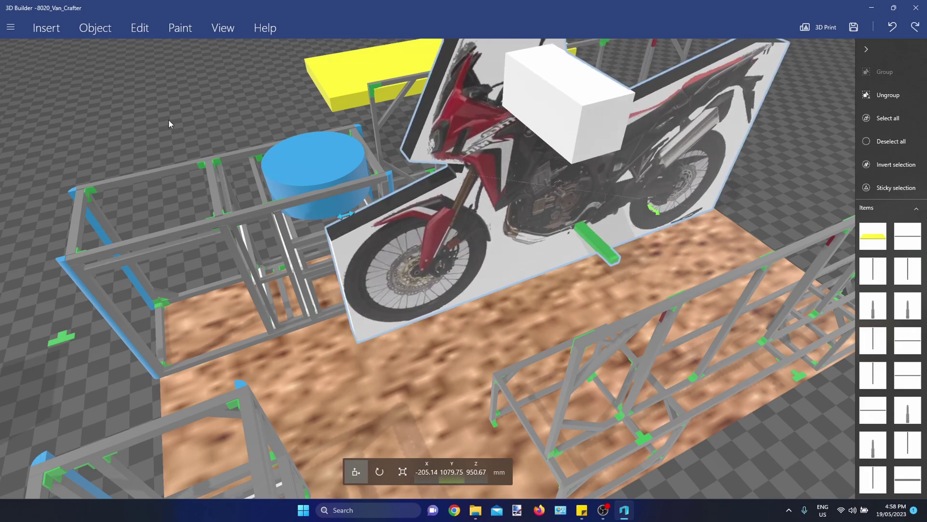
Examine the space around the motorcycle's front wheel, the drawer frames and the blue cylinder from several angles.
drag(169, 120, 347, 120)
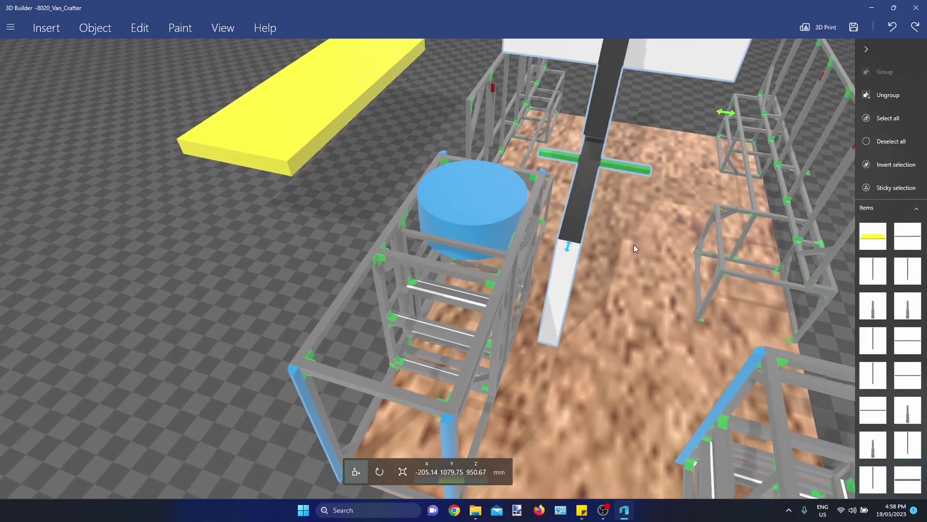
drag(633, 244, 377, 227)
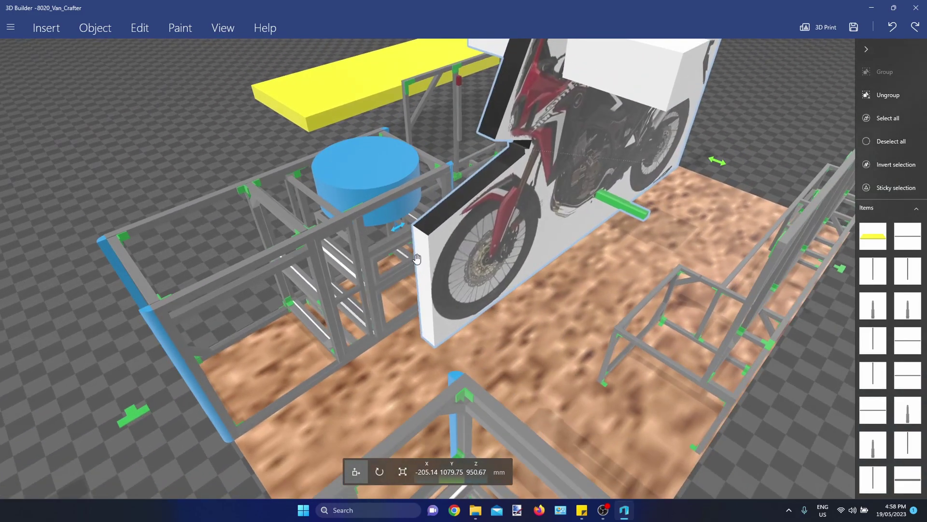
drag(744, 158, 596, 160)
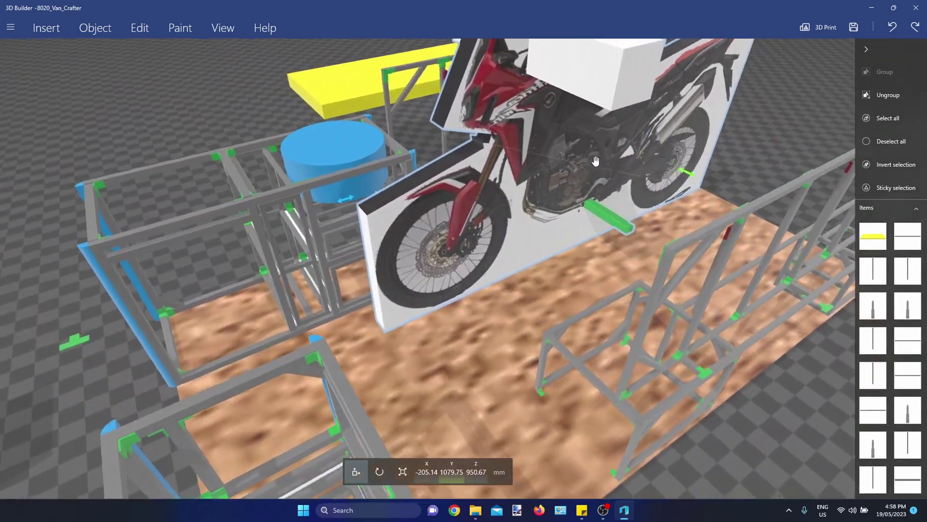
click(268, 256)
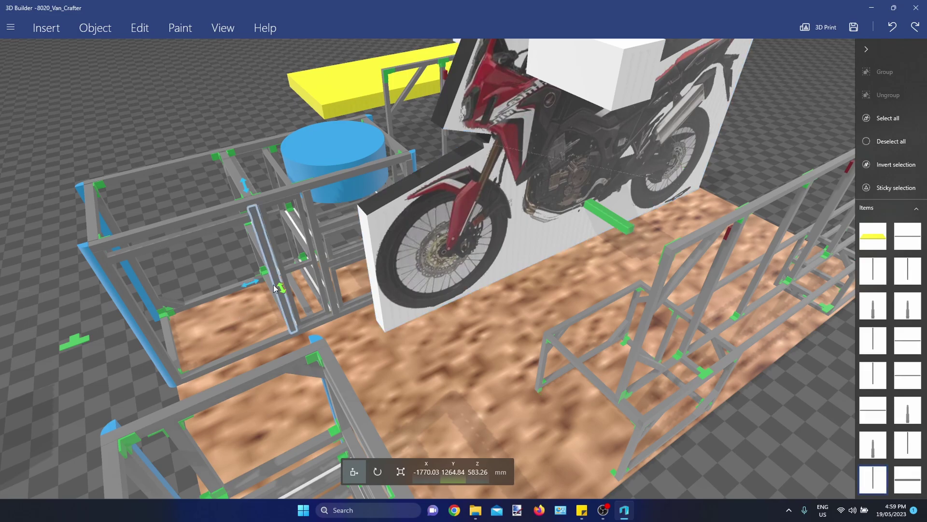
click(298, 263)
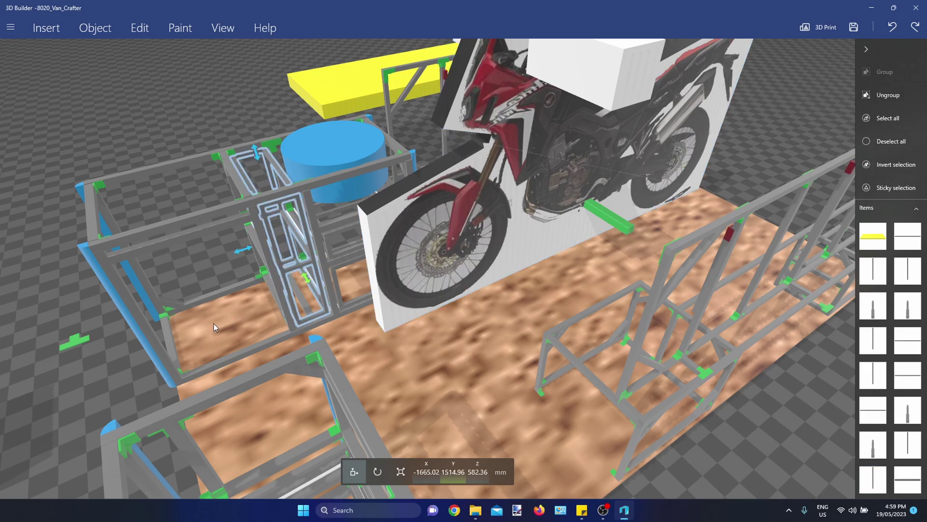
drag(173, 140, 233, 148)
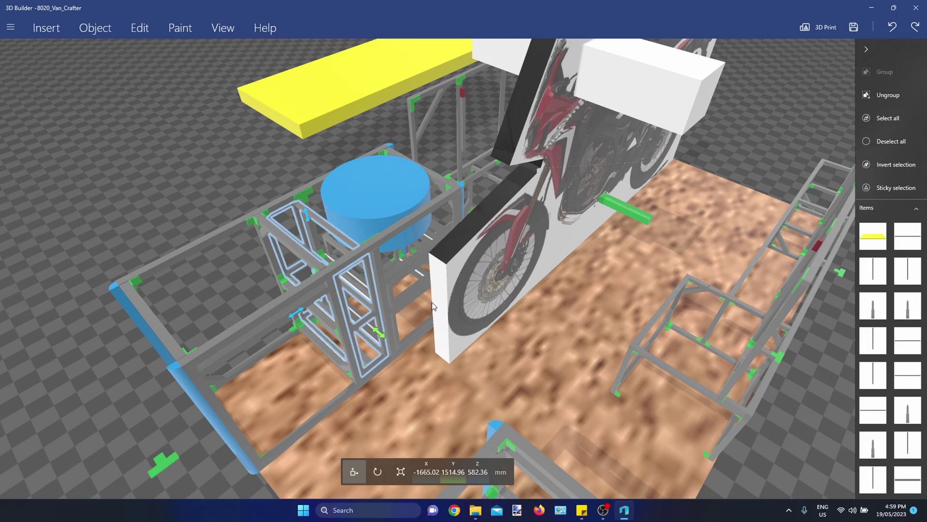
click(477, 279)
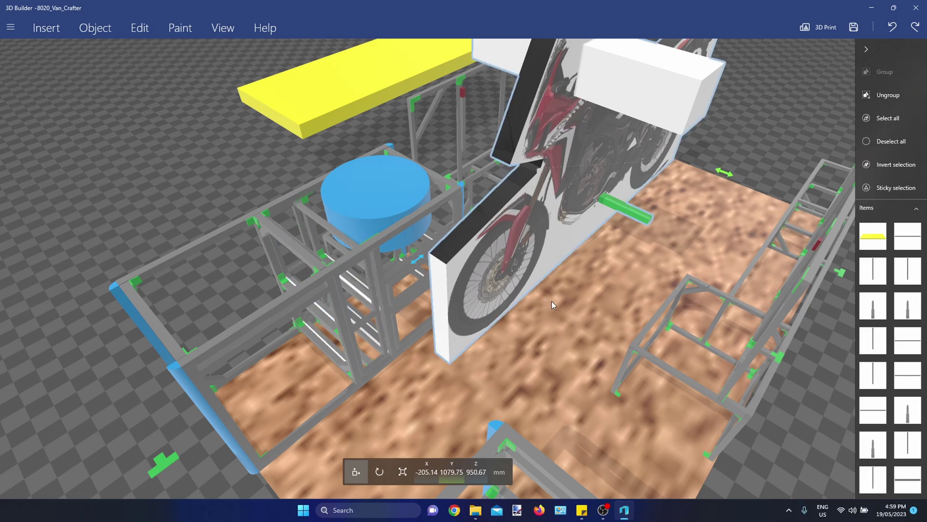
scroll(320, 169, down, 3)
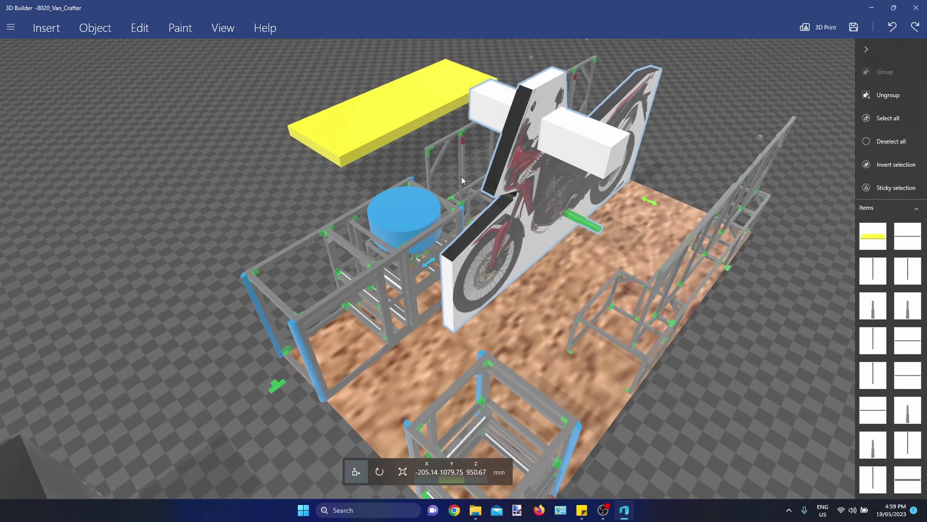
Swing the three legs of the upright bed frame opposite the blue cylinder outward to a roll of 90 degrees.
drag(685, 369, 694, 347)
right_drag(694, 346, 587, 335)
scroll(539, 265, up, 5)
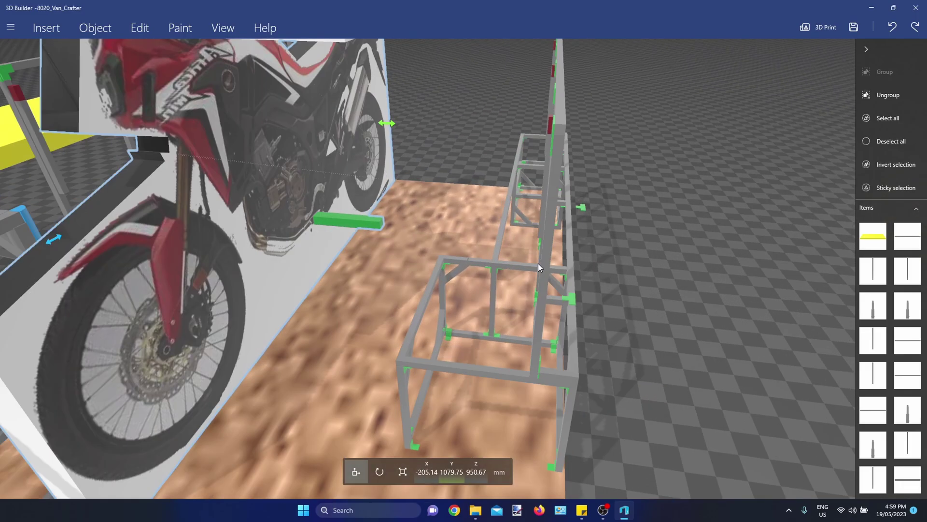
click(543, 261)
scroll(579, 278, down, 4)
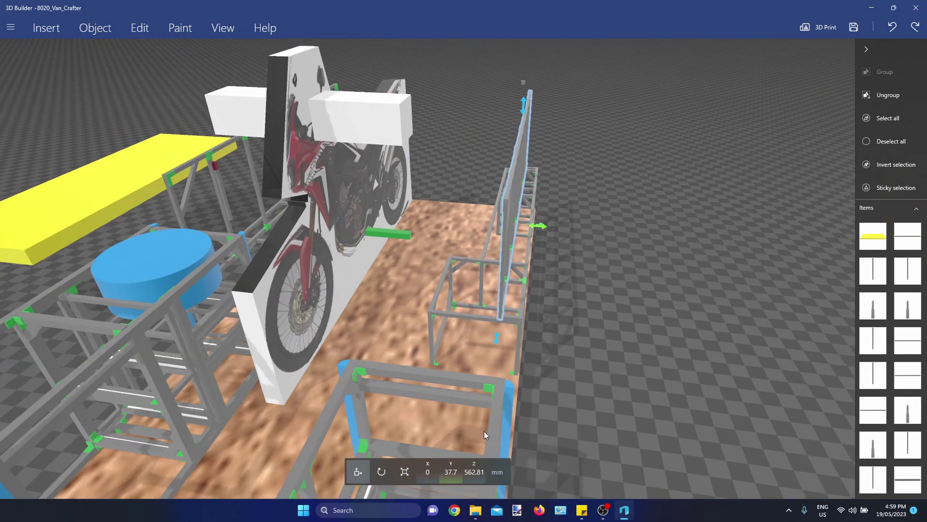
click(381, 472)
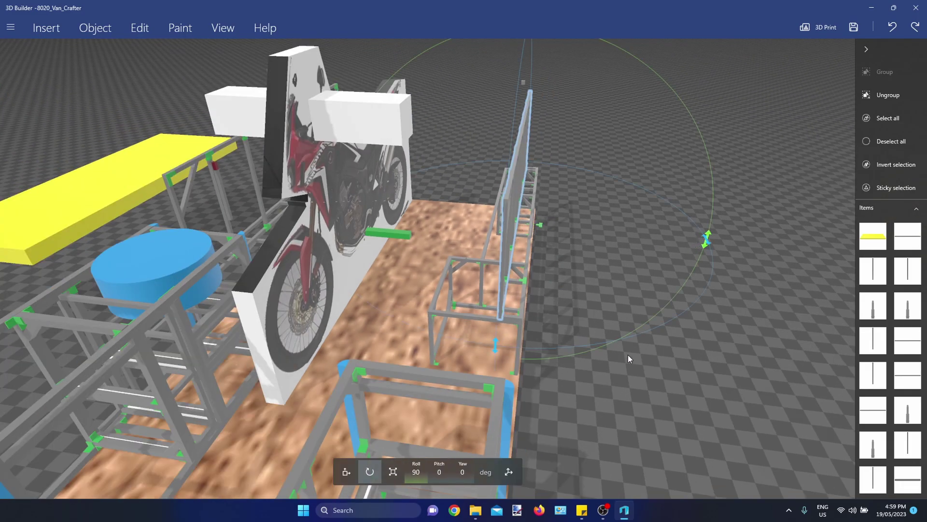
drag(628, 355, 502, 181)
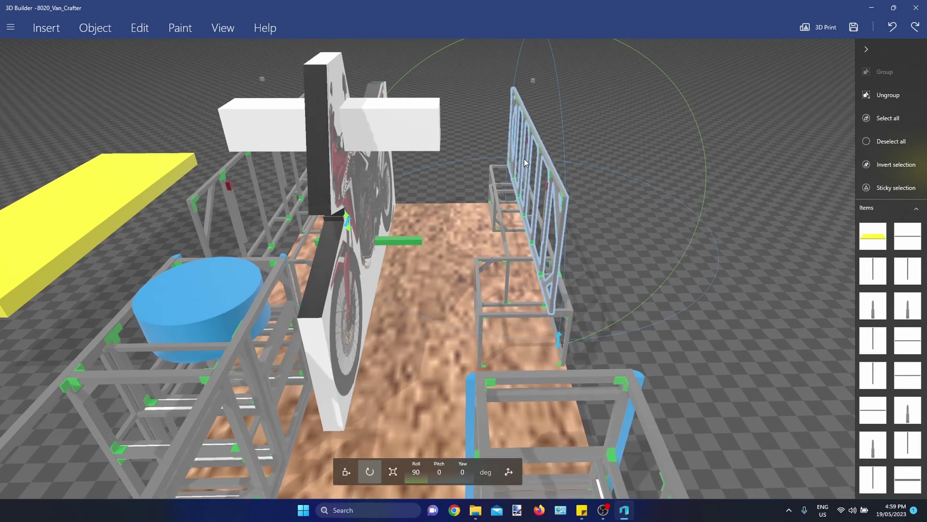
drag(573, 143, 587, 211)
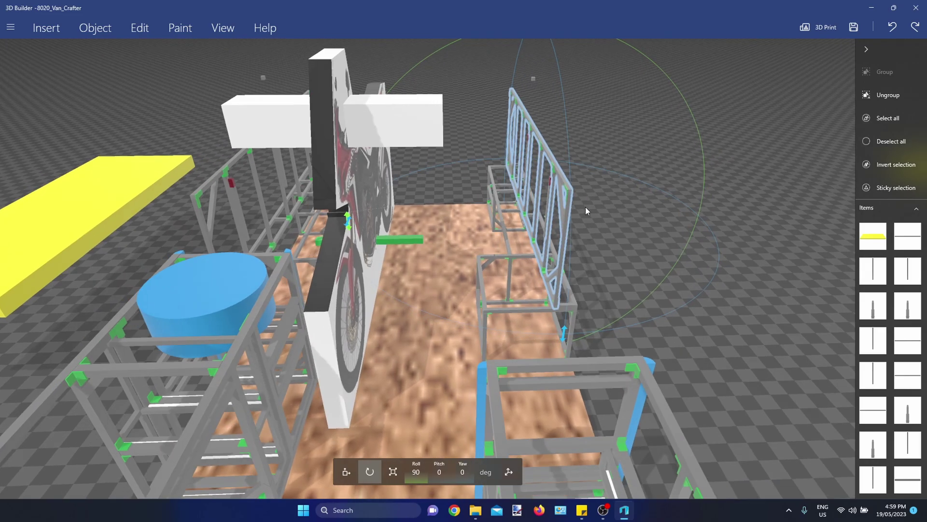
click(530, 309)
click(548, 190)
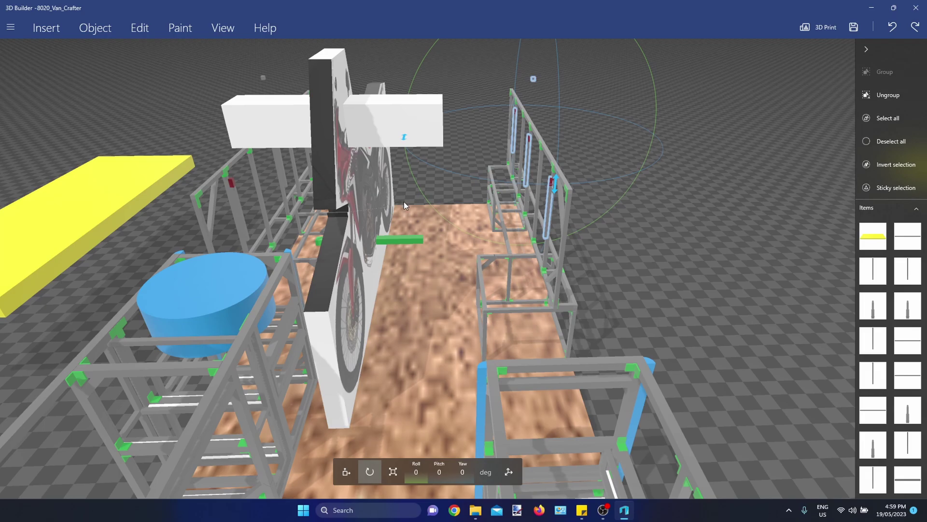
drag(521, 252, 631, 211)
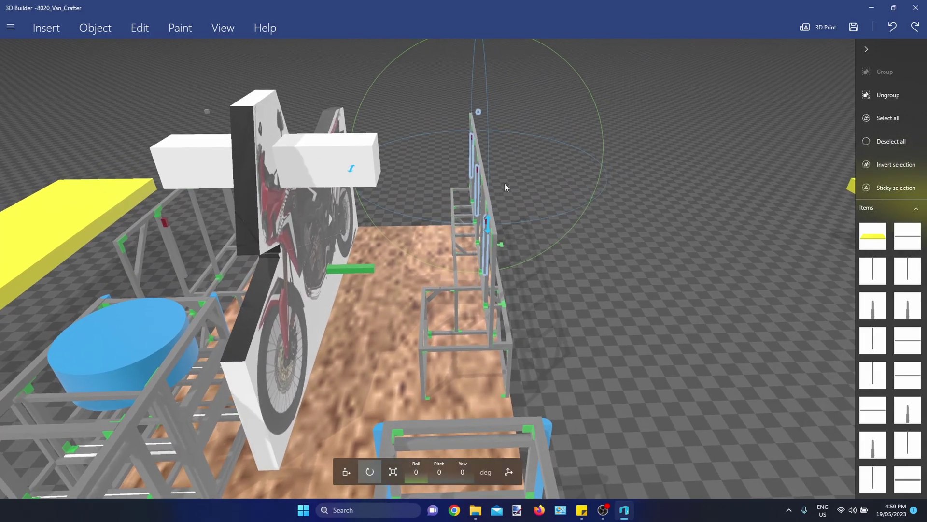
drag(554, 165, 570, 192)
scroll(605, 253, up, 3)
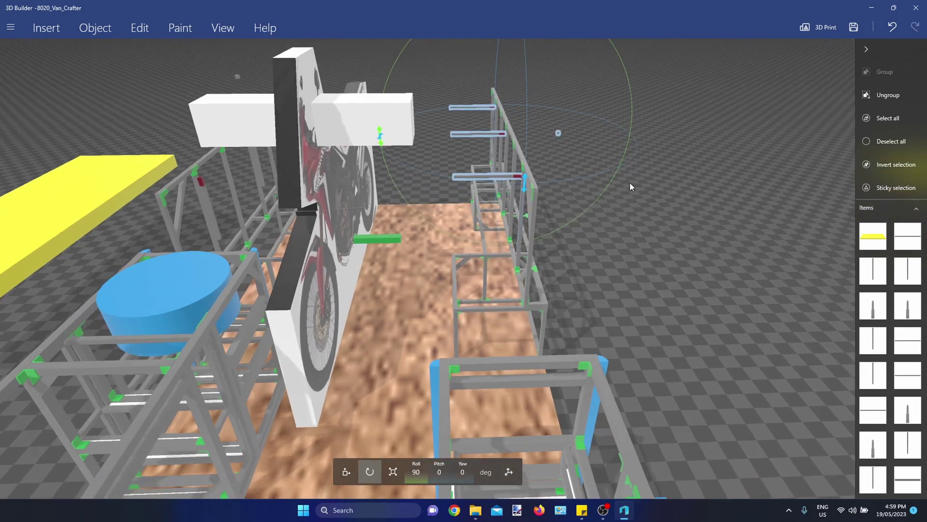
Fold the upright bed frame opposite the blue cylinder down together with its legs, to a roll of 0 degrees.
ctrl+click(529, 238)
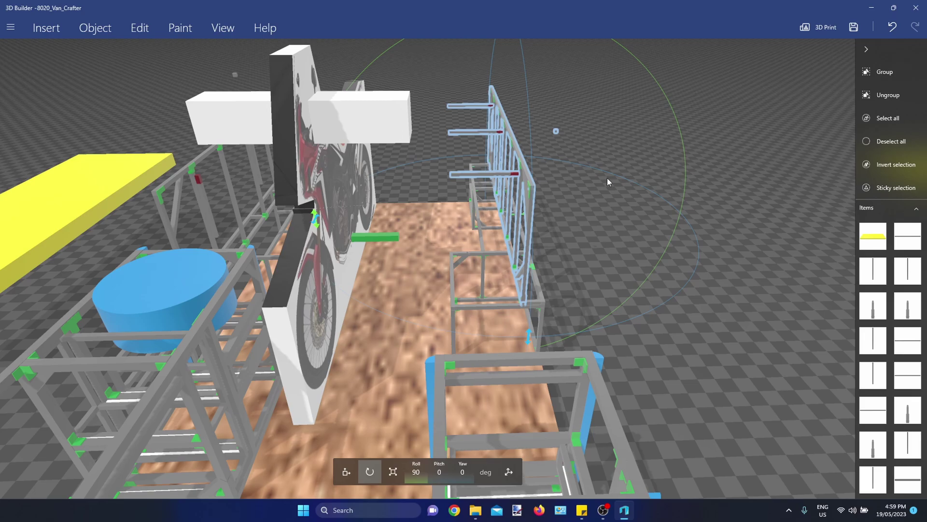
scroll(753, 231, down, 3)
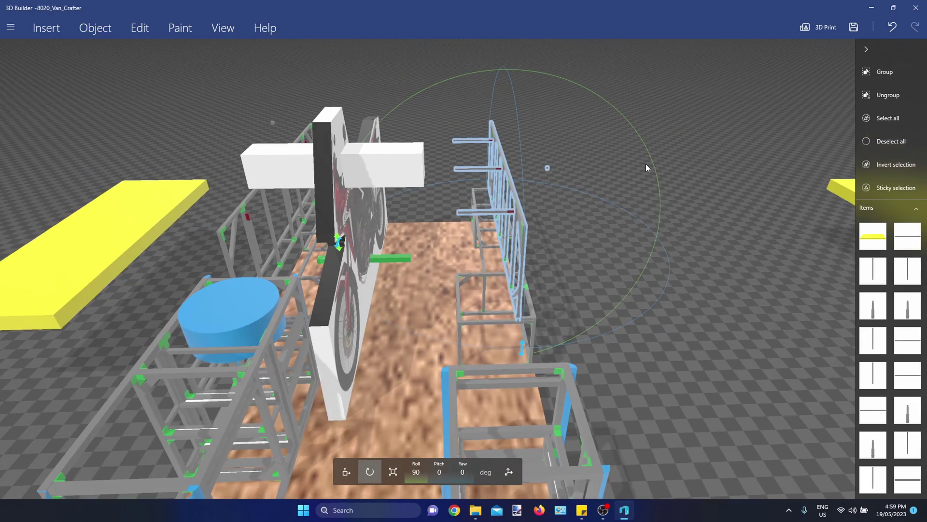
right_drag(647, 168, 587, 127)
drag(604, 203, 453, 159)
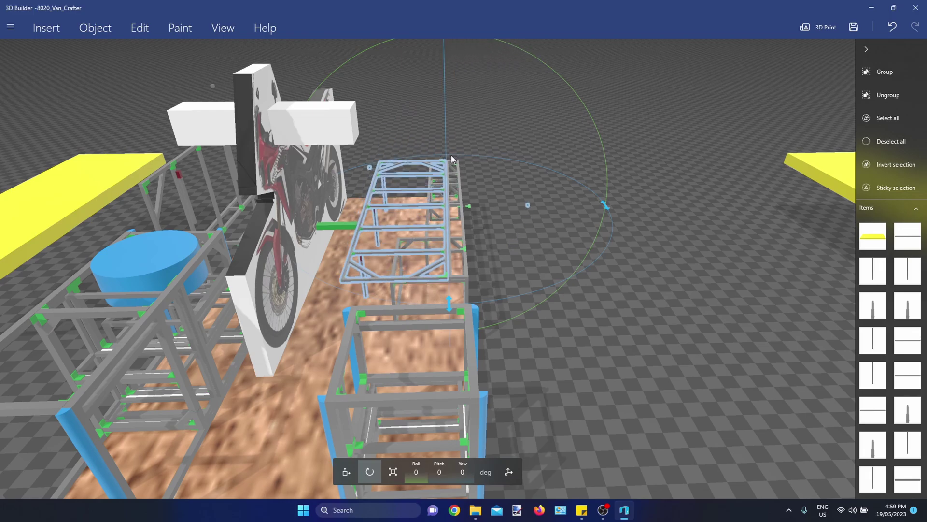
Move the yellow mattress beside that bed onto its frame, to X -0.07 mm and Y 304.97 mm.
click(797, 174)
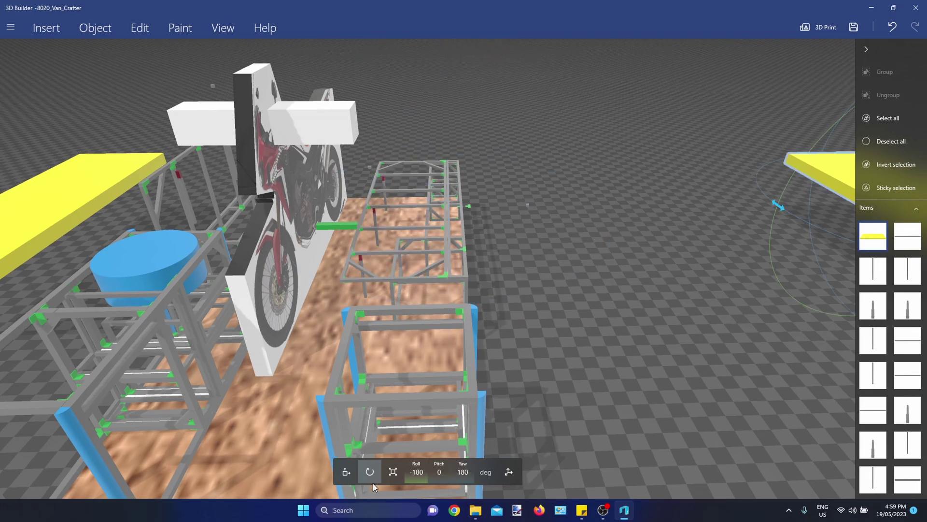
key(m)
drag(838, 208, 656, 283)
right_drag(657, 284, 398, 205)
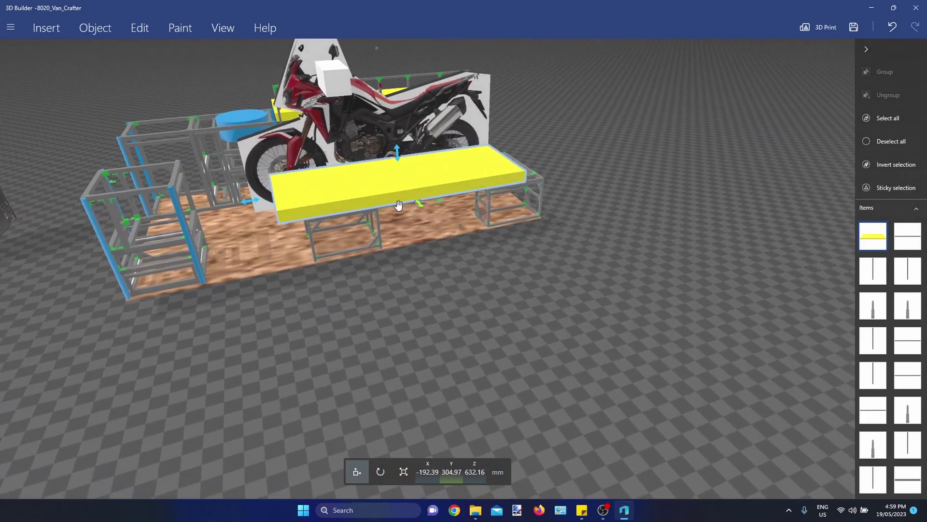
drag(265, 200, 405, 375)
right_drag(405, 376, 717, 375)
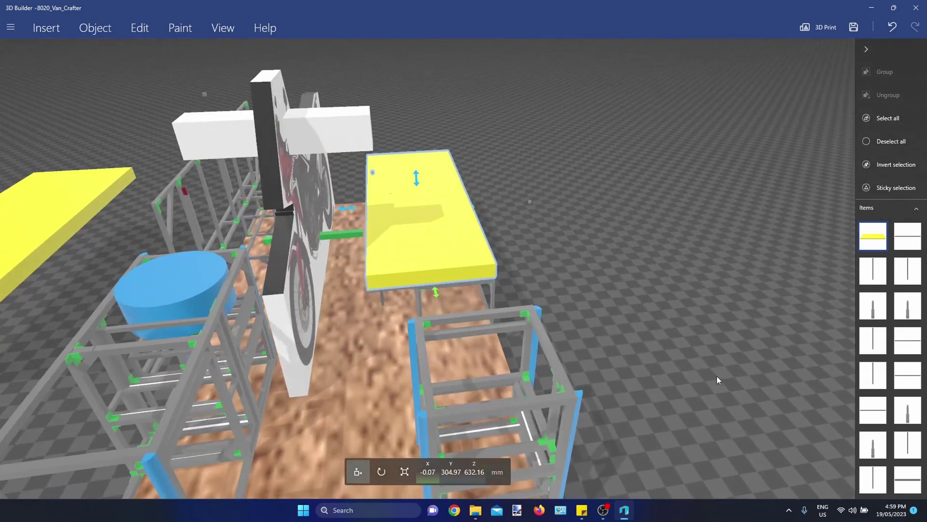
right_drag(621, 141, 627, 194)
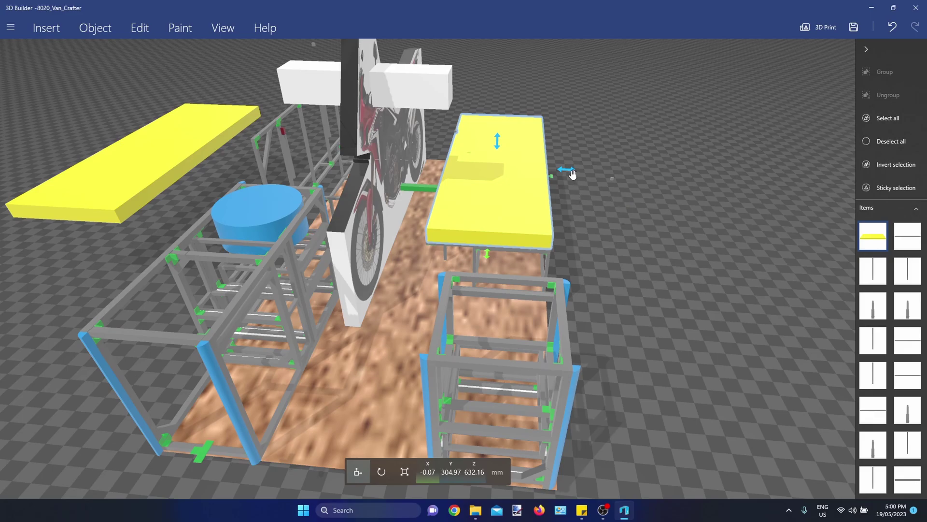
Move the mattress off the bed to Y -2319.29 mm and fold the frame with its legs upright to a roll of 90 degrees.
drag(572, 173, 905, 210)
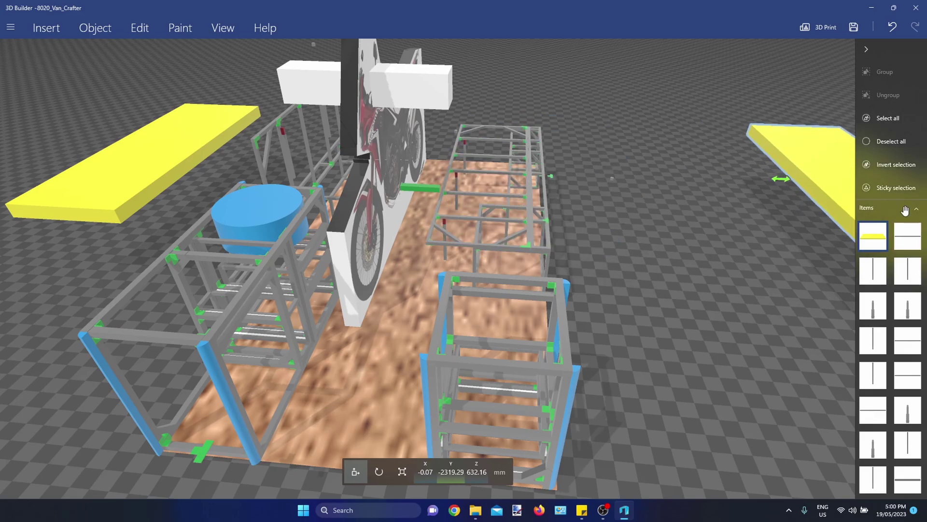
click(445, 238)
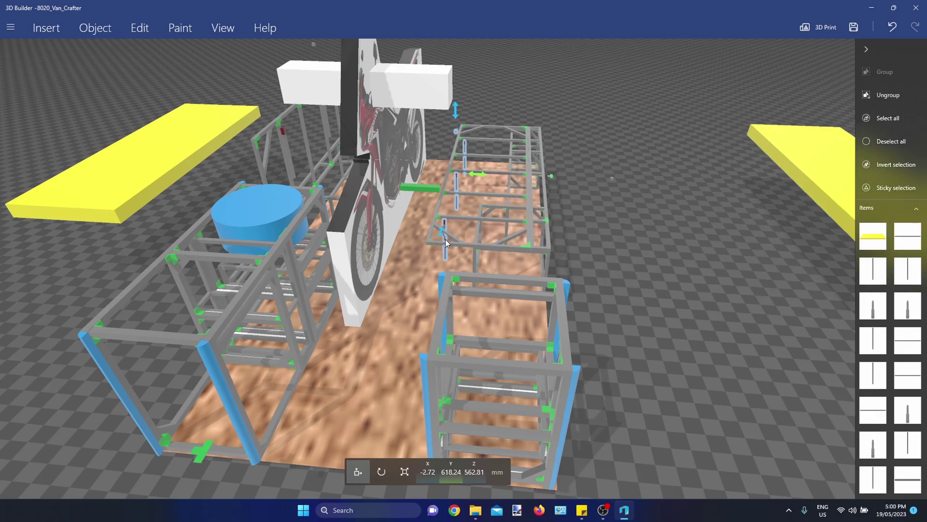
click(439, 200)
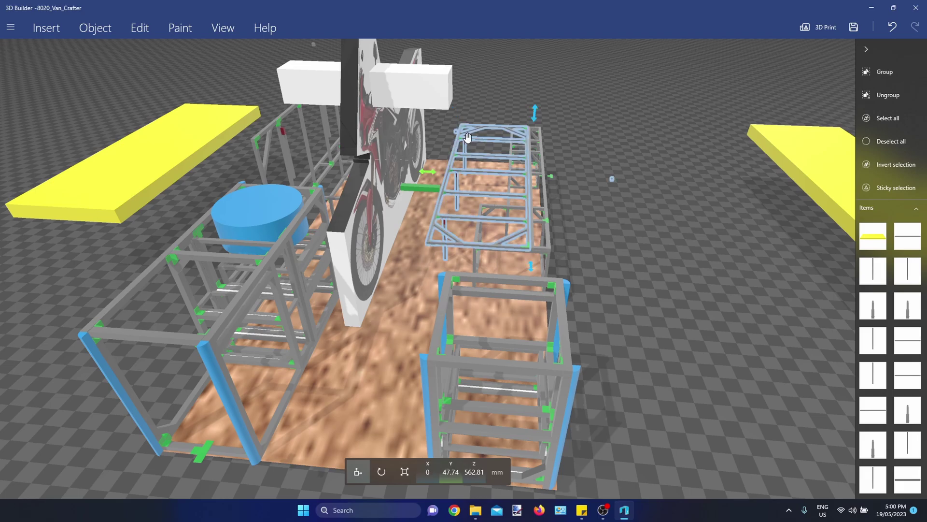
click(382, 471)
right_drag(710, 131, 700, 218)
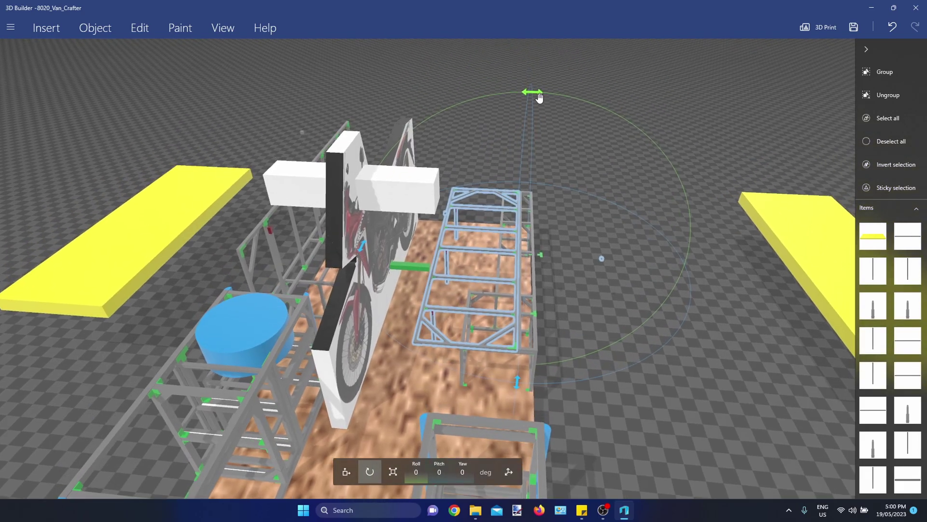
drag(532, 93, 681, 263)
Rotate the three legs flat against the upright bed frame, to a roll of 0 degrees.
click(478, 243)
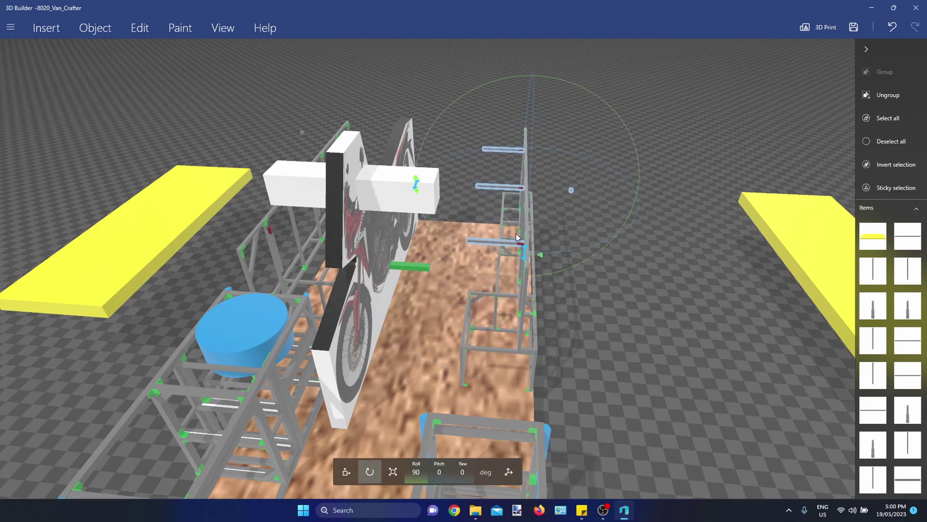
drag(418, 193, 429, 208)
right_drag(431, 210, 435, 189)
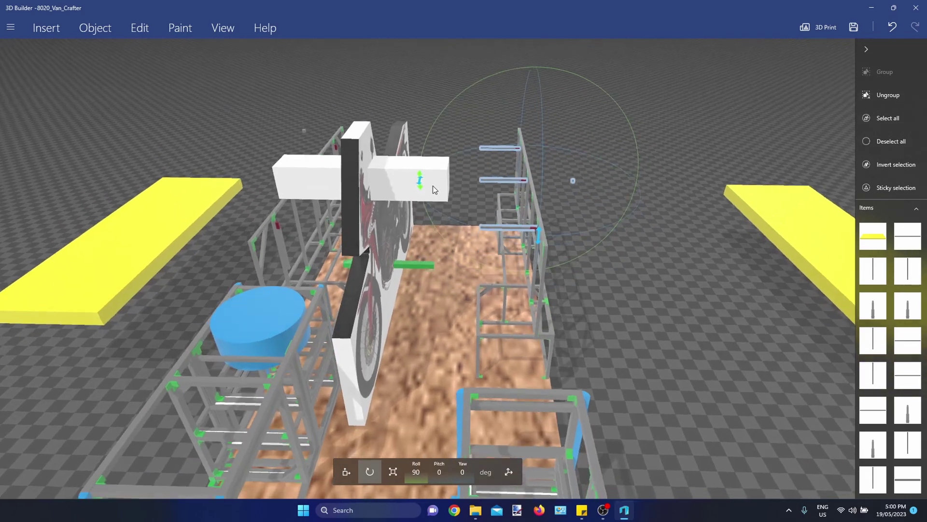
drag(421, 187, 518, 229)
Duplicate the motorcycle and move the copy along X clear of the van floor, to 3215.75 mm.
click(408, 216)
drag(623, 136, 446, 128)
key(ctrl+d)
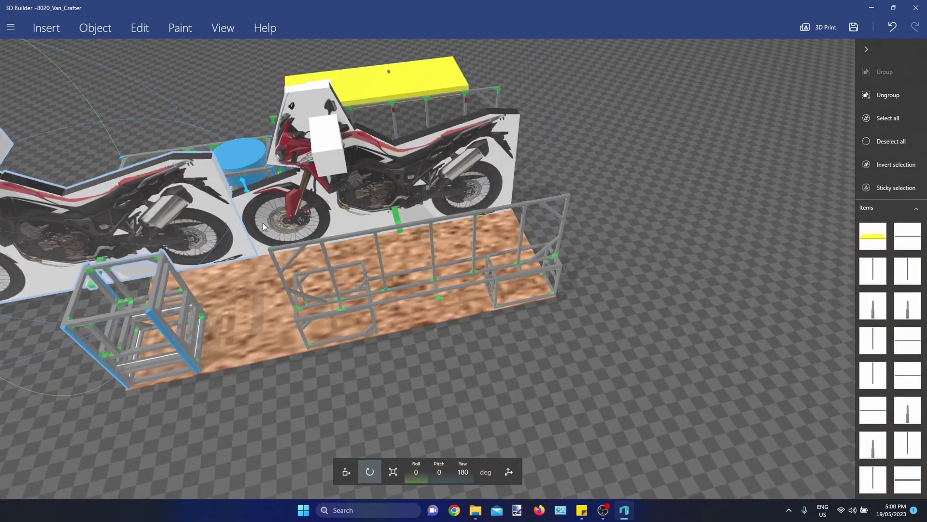
click(351, 473)
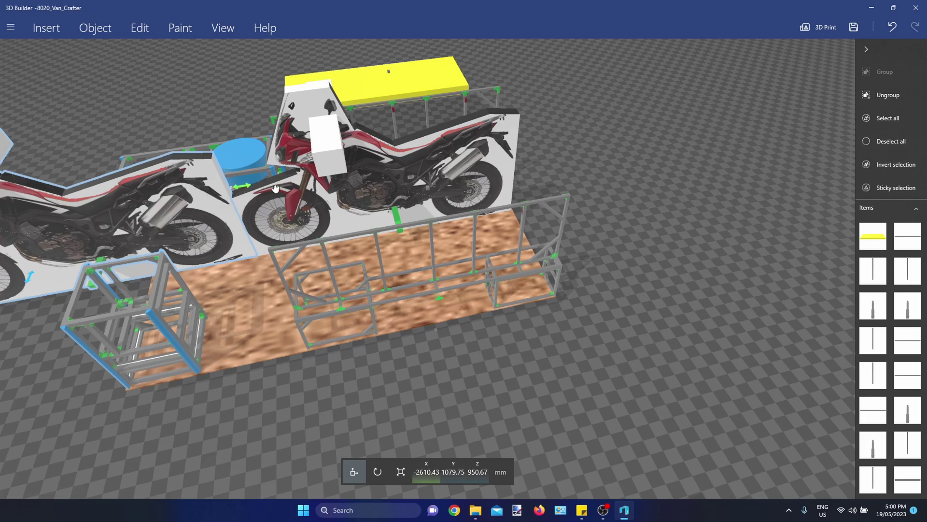
drag(238, 184, 821, 126)
Turn the duplicate motorcycle to face the opposite direction, at a yaw of 0 degrees.
click(379, 471)
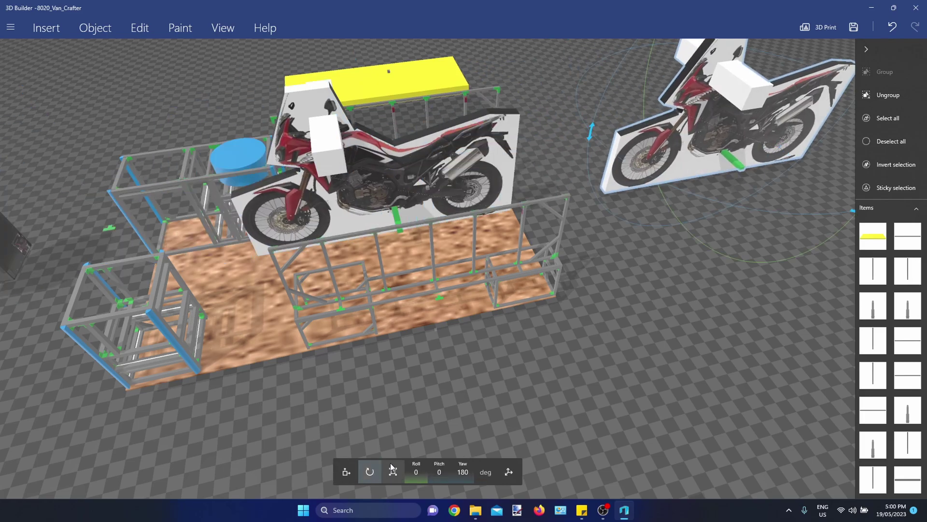
right_drag(694, 283, 823, 251)
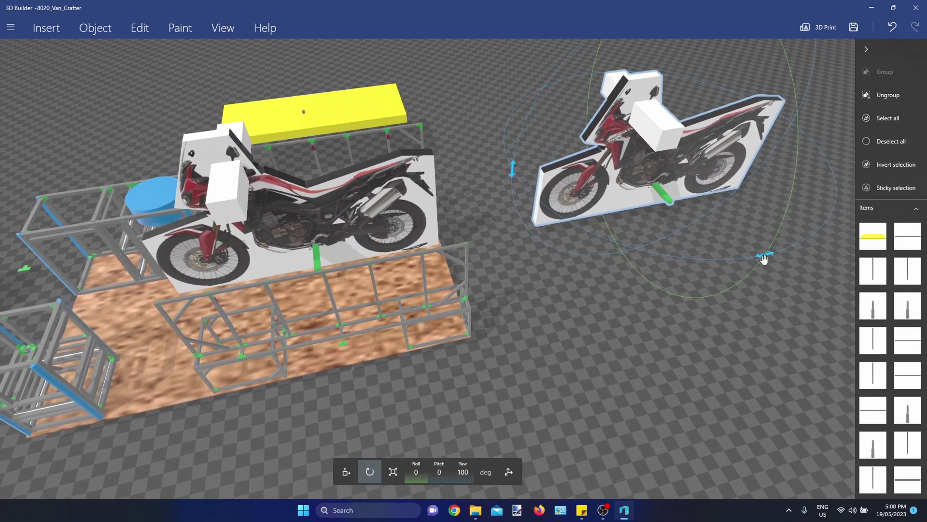
drag(764, 256, 644, 114)
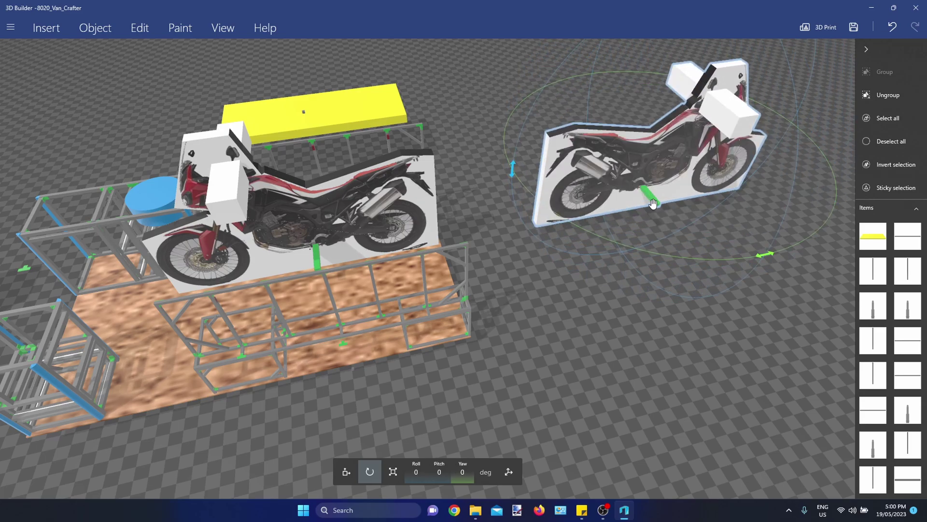
Move the duplicate motorcycle between the first one and the upright bed frame, to X 895.26 mm and Y 587.73 mm.
click(349, 480)
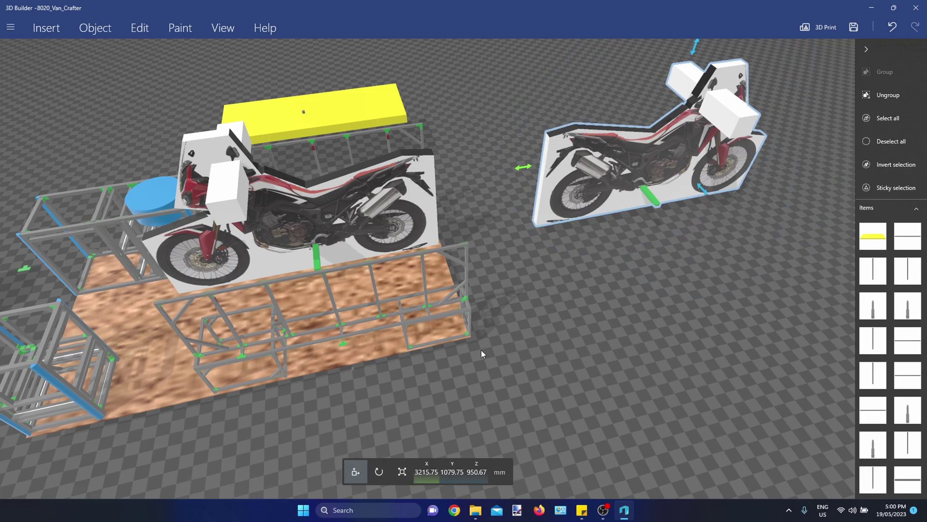
drag(522, 170, 370, 227)
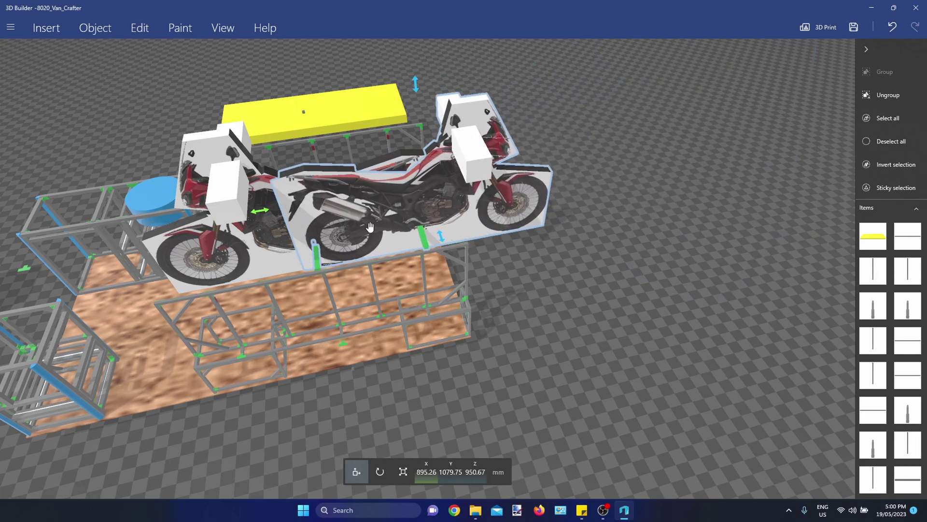
drag(440, 236, 465, 281)
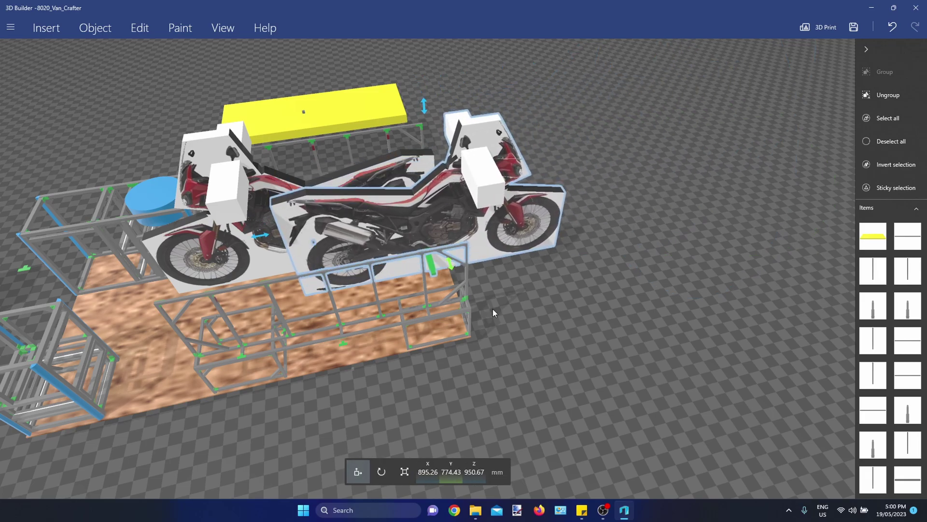
drag(493, 309, 540, 226)
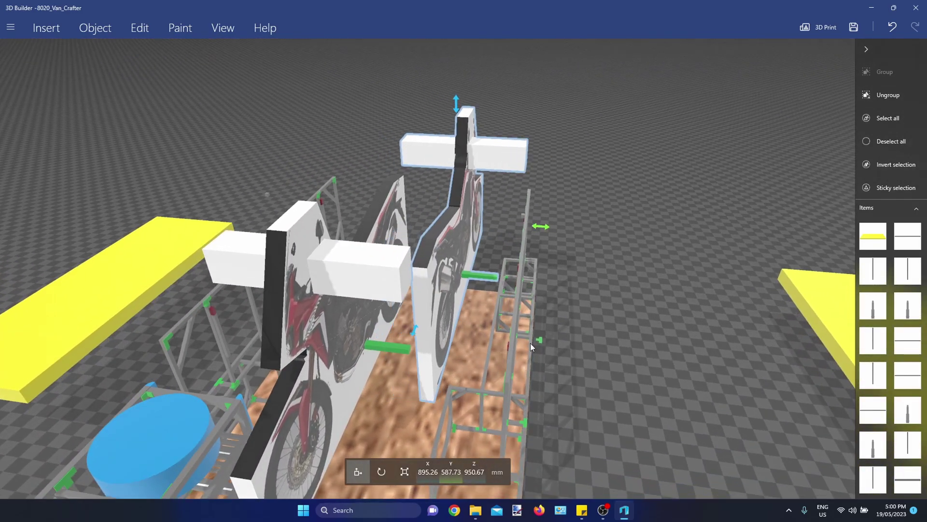
drag(548, 347, 502, 309)
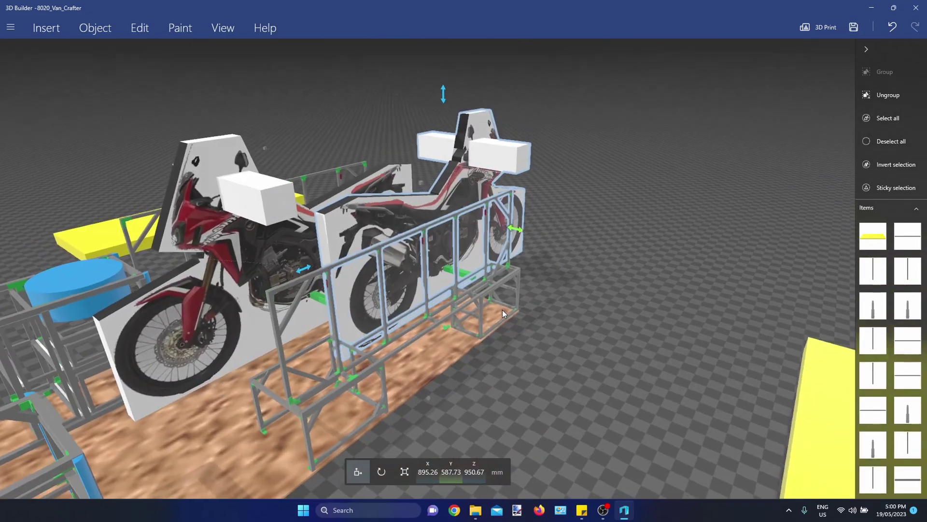
Slide the duplicate motorcycle along X fully onto the van floor, to -205.18 mm.
drag(309, 270, 94, 335)
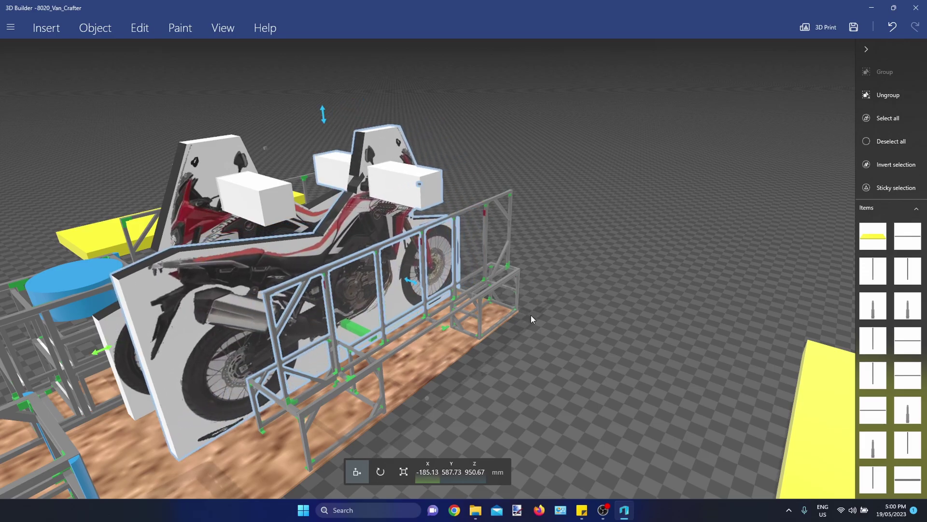
drag(532, 315, 386, 308)
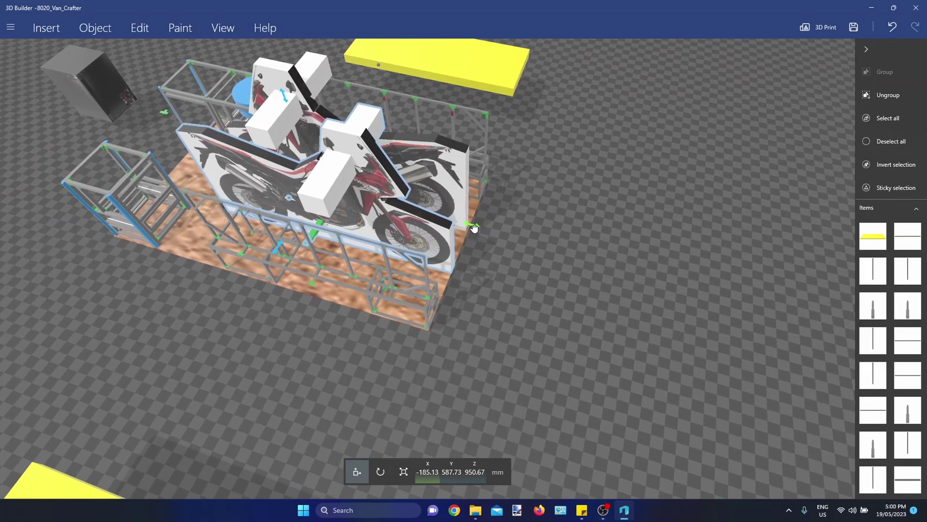
drag(468, 225, 534, 303)
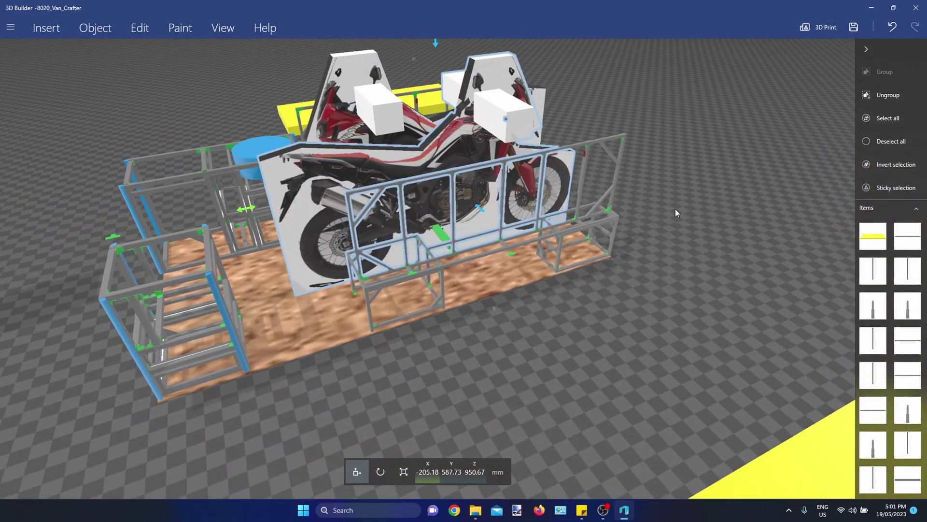
Move the duplicate motorcycle along X out of the van, to 4481.64 mm.
drag(724, 256, 340, 267)
drag(257, 274, 672, 160)
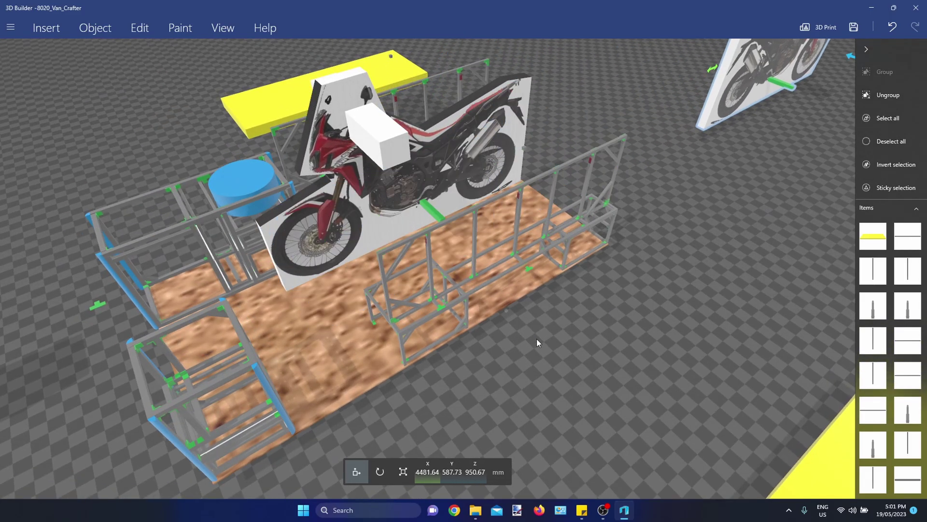
Swing the three legs of the upright bed frame beside the empty floor space outward to a roll of 90 degrees.
drag(537, 339, 691, 277)
drag(598, 179, 578, 200)
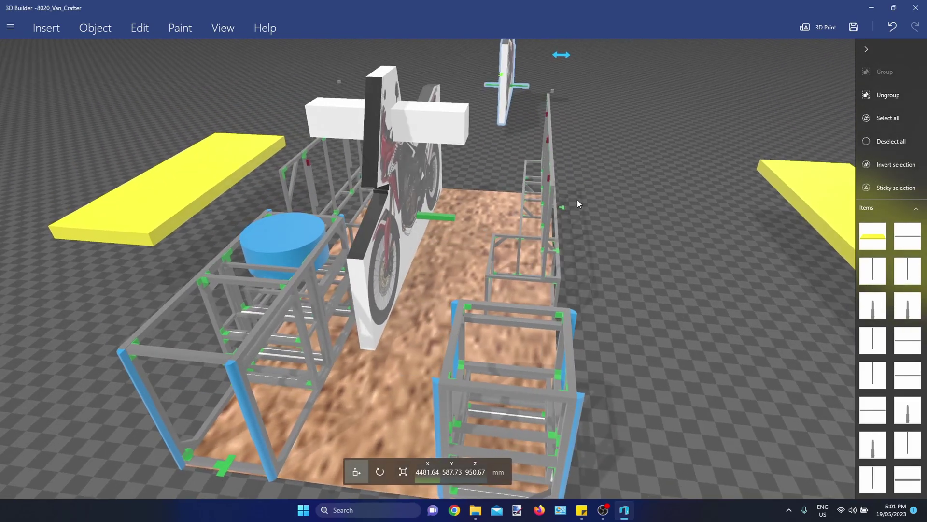
click(553, 183)
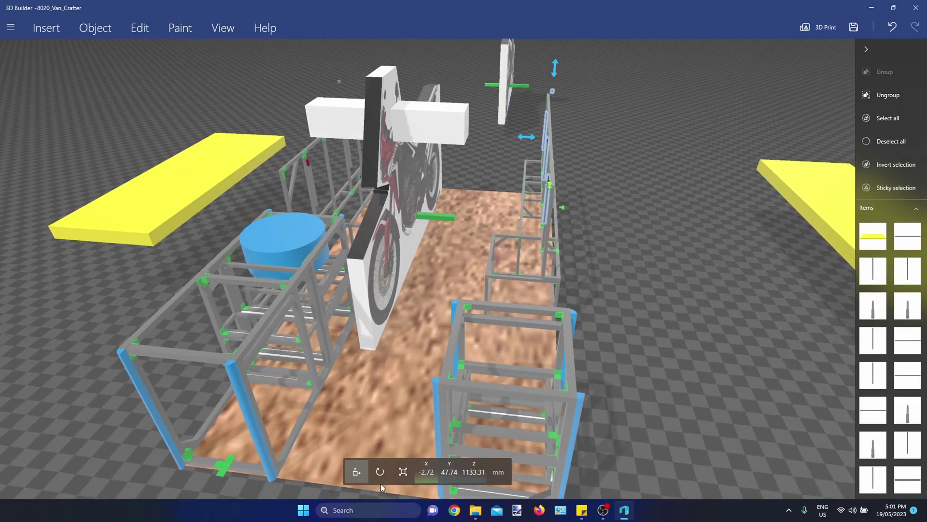
click(379, 472)
drag(663, 126, 616, 196)
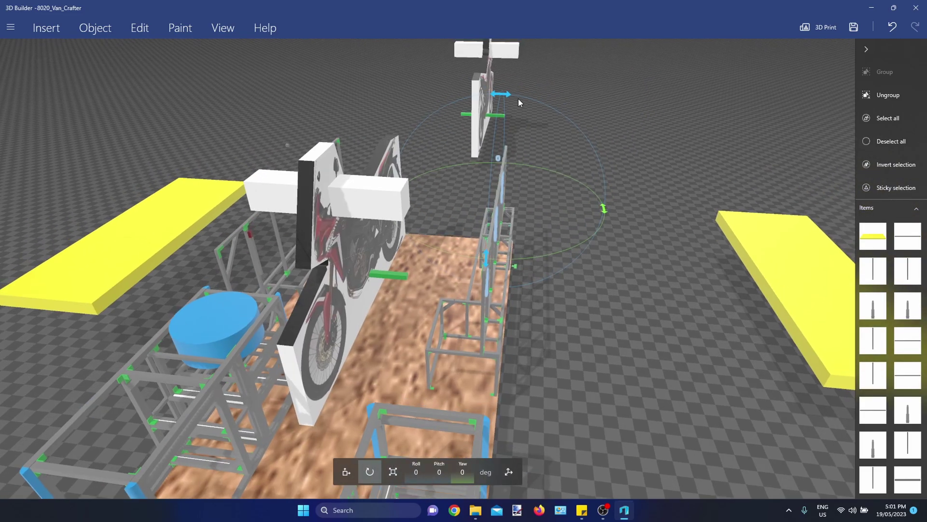
drag(520, 103, 571, 208)
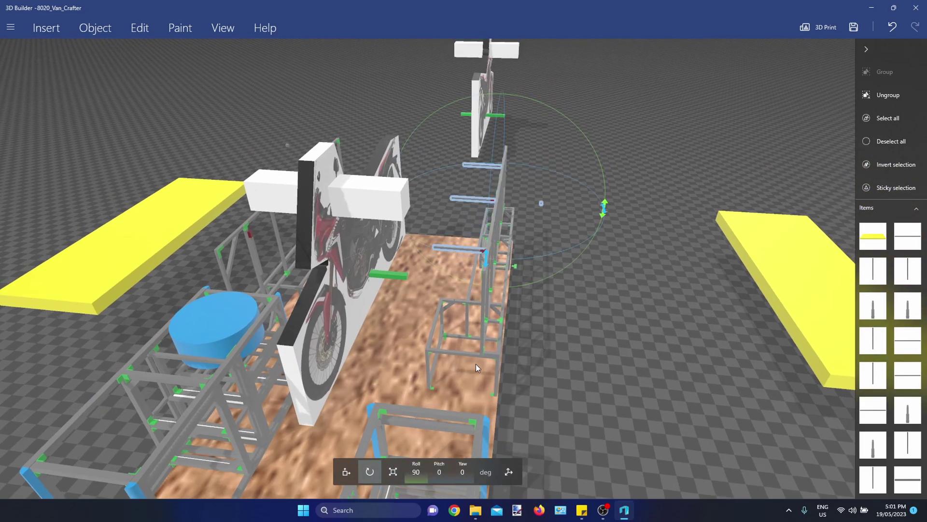
Add the upright bed frame to the selected legs and fold them down together to a roll of 0 degrees.
ctrl+click(483, 297)
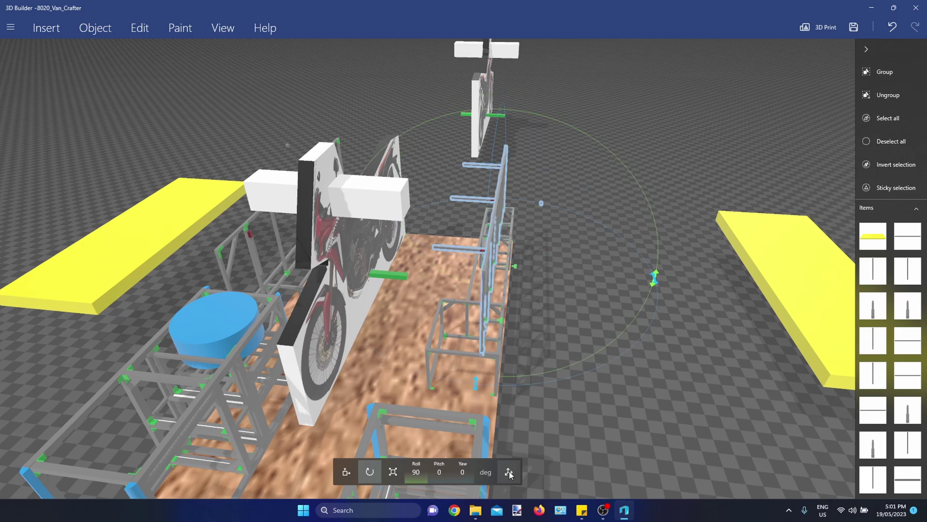
drag(655, 278, 500, 110)
Move the motorcycle standing on the van floor along X out of the van, to 4625.87 mm.
right_drag(520, 298, 506, 399)
right_drag(425, 52, 572, 102)
right_drag(714, 278, 693, 301)
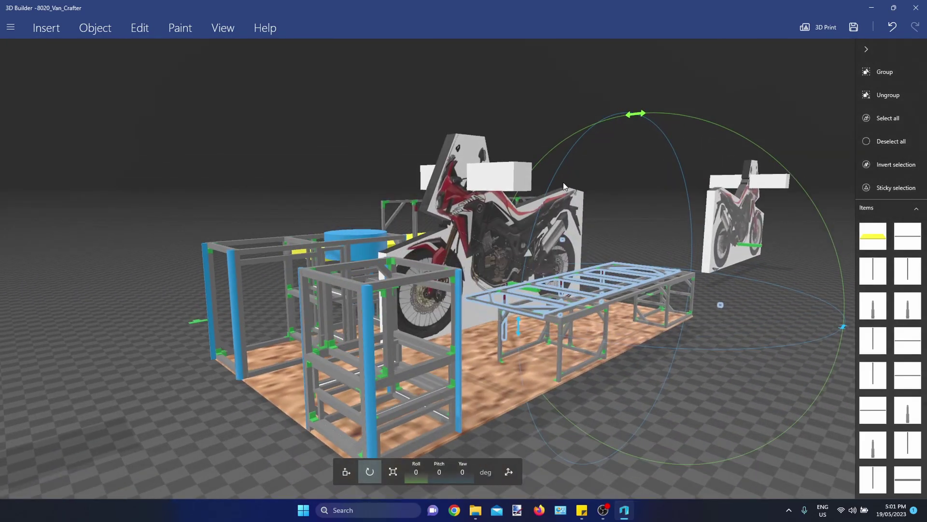
right_drag(764, 288, 520, 286)
right_drag(644, 227, 579, 329)
right_drag(566, 442, 425, 308)
click(425, 308)
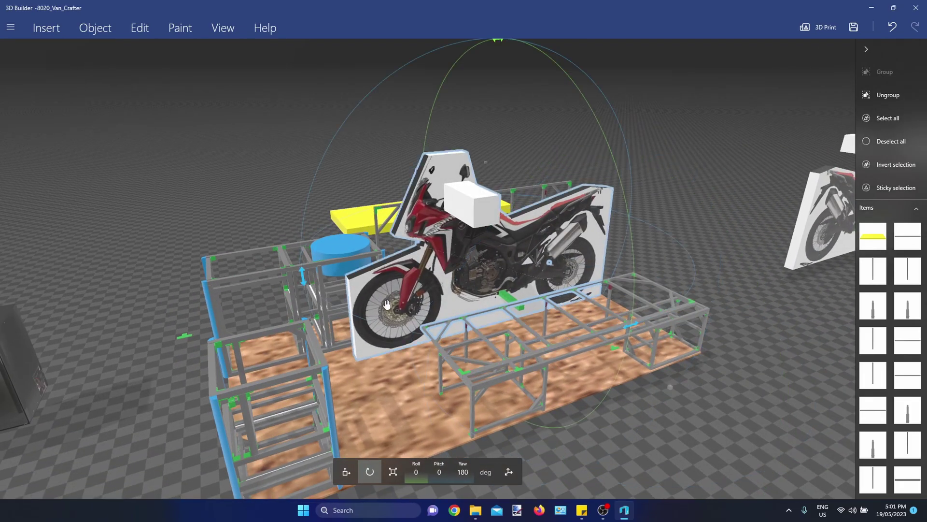
click(346, 472)
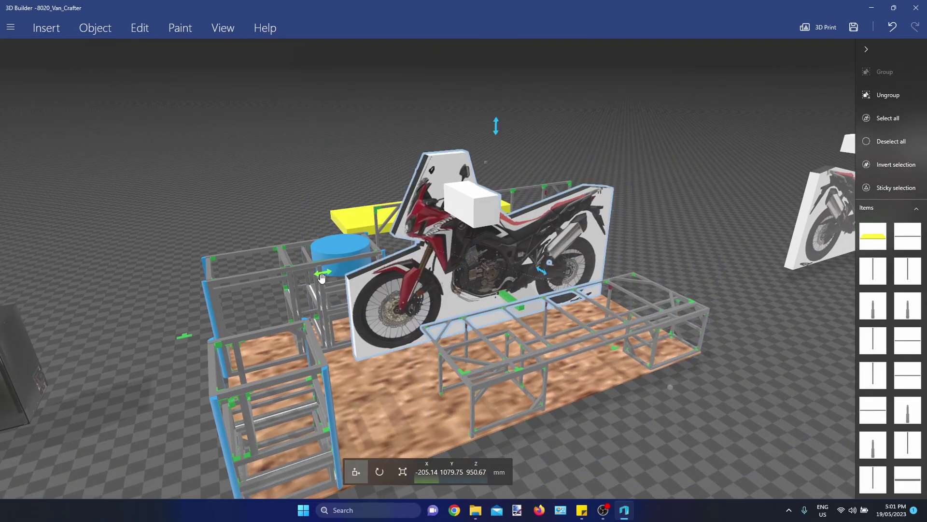
drag(321, 273, 752, 226)
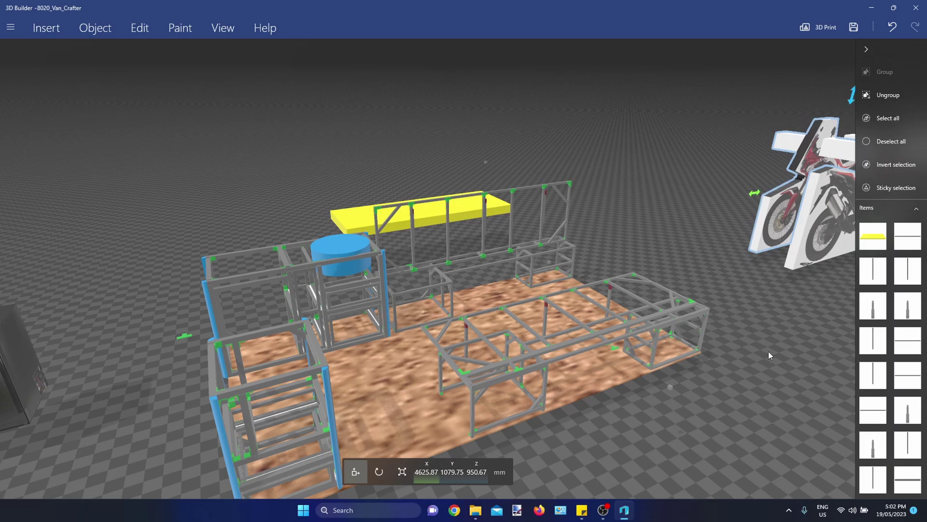
Examine the emptied van layout from the rear and the side, covering both bed frames and the cabinet frames.
right_drag(769, 352, 482, 368)
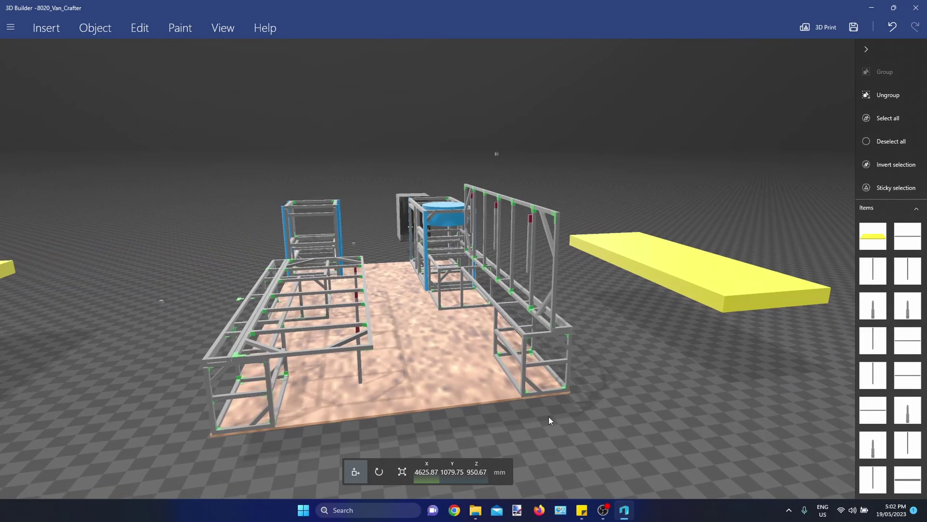
right_drag(475, 436, 517, 436)
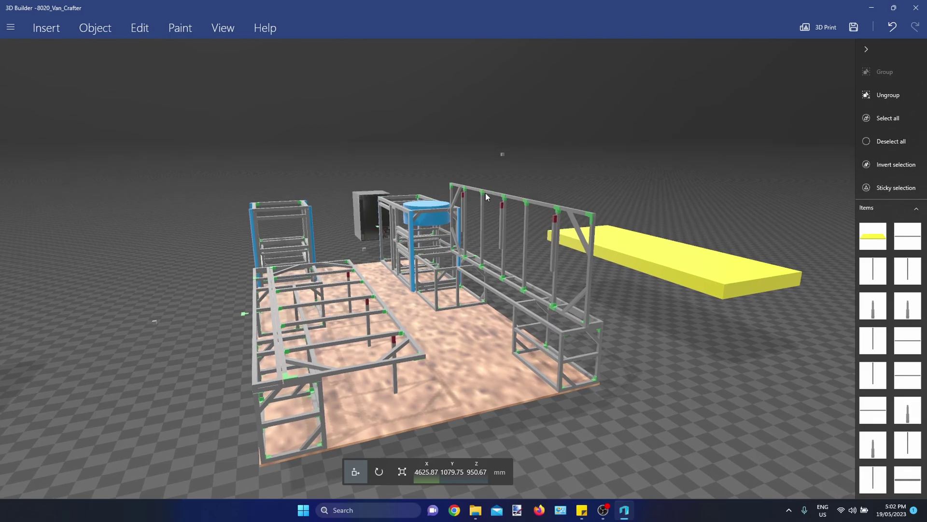
drag(164, 271, 342, 299)
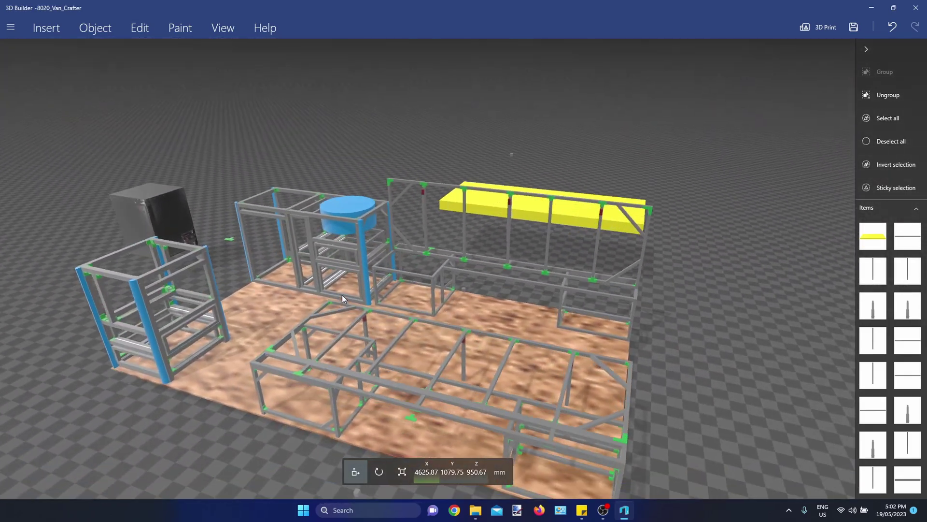
drag(225, 356, 408, 263)
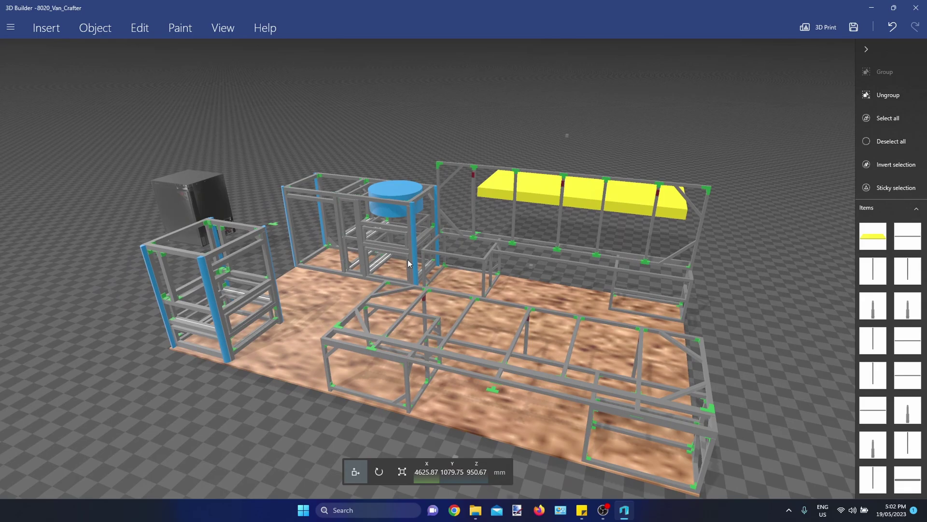
drag(246, 153, 274, 166)
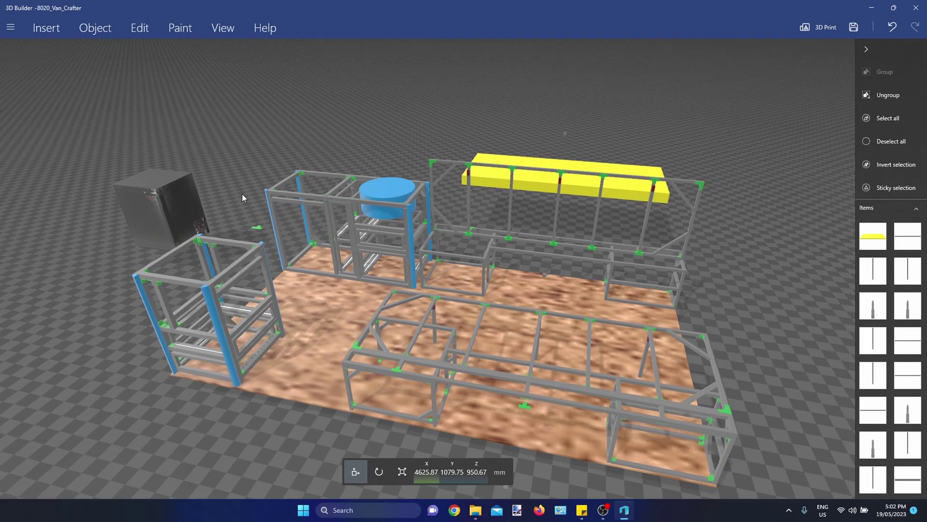
drag(242, 194, 299, 225)
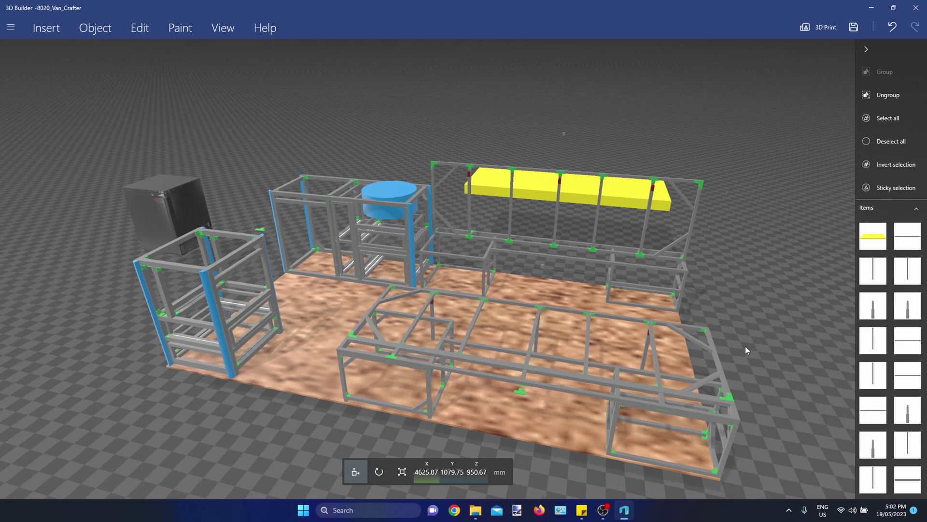
drag(745, 345, 406, 282)
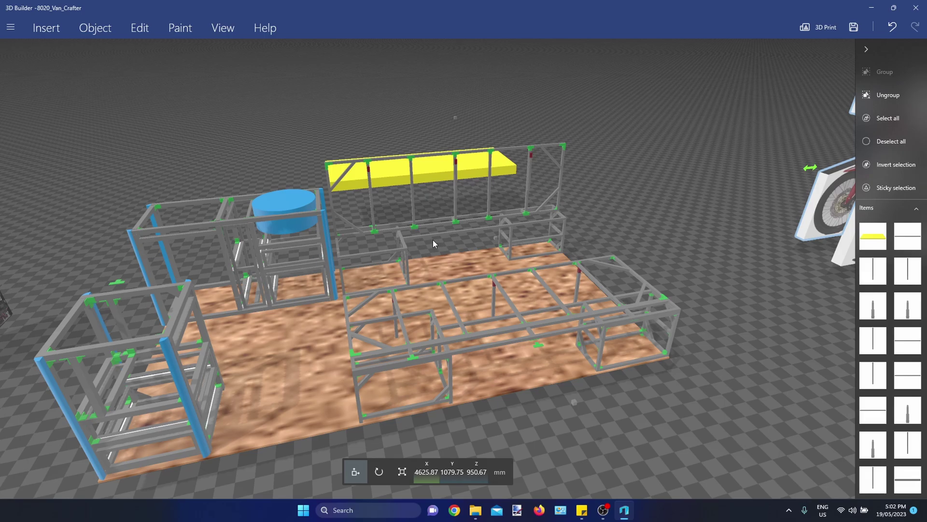
Inspect the freestanding cabinet frame in line with the folded-down bed up close, including its drawer rails and corner brackets.
right_drag(184, 407, 341, 303)
scroll(370, 302, up, 5)
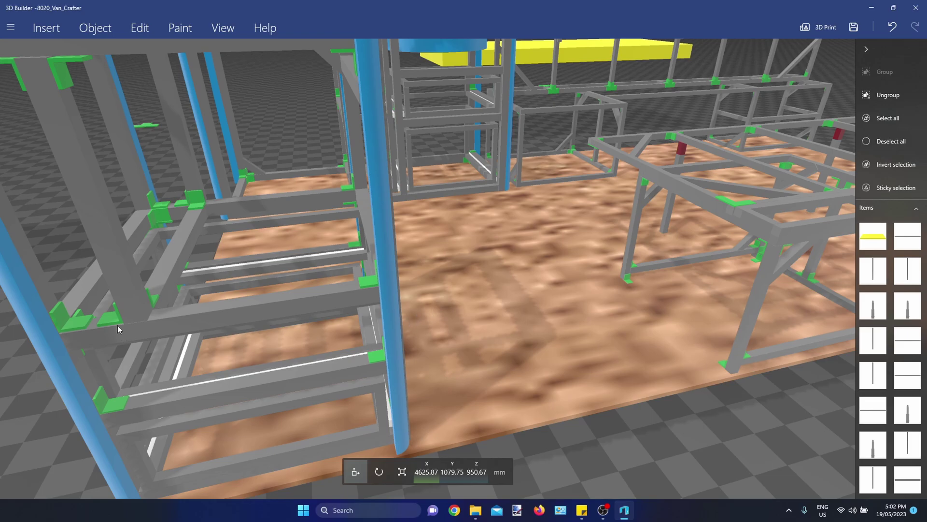
right_drag(123, 303, 137, 265)
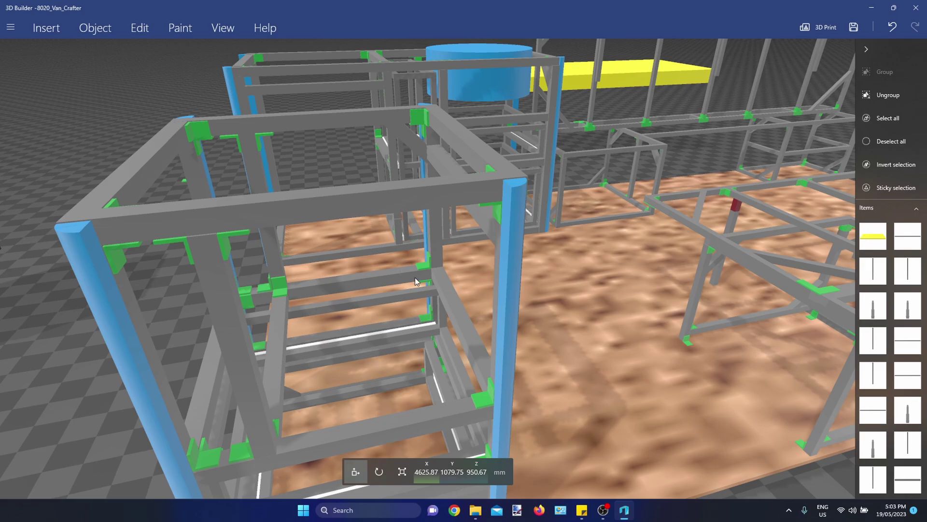
scroll(429, 285, down, 3)
right_drag(540, 323, 464, 327)
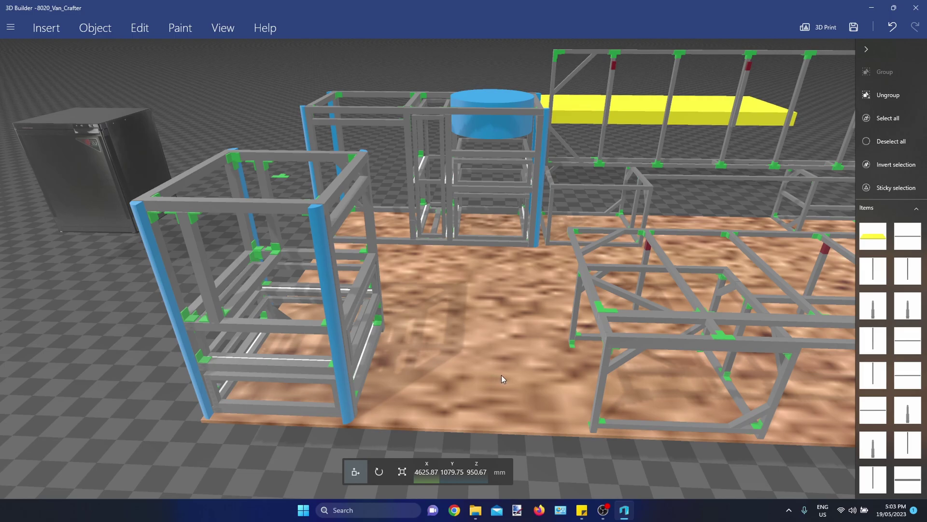
right_drag(514, 315, 587, 410)
scroll(505, 327, down, 3)
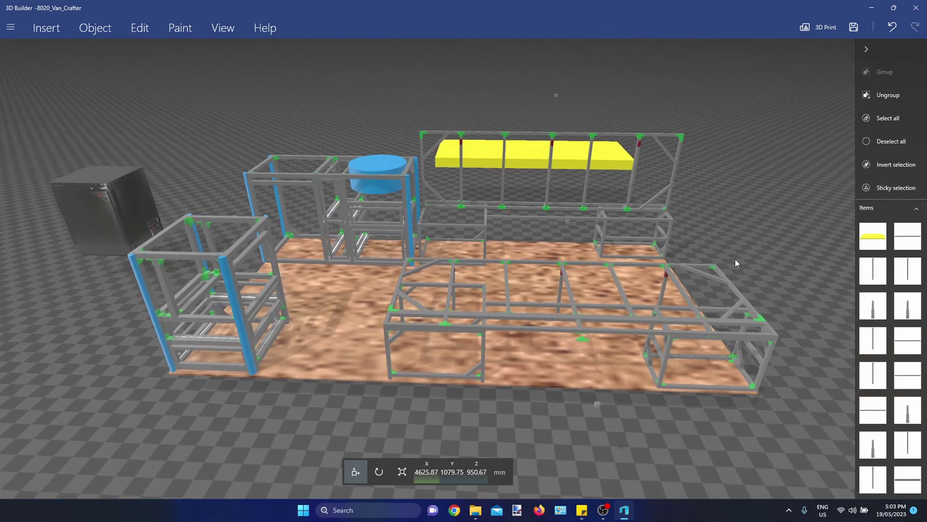
right_drag(736, 262, 720, 252)
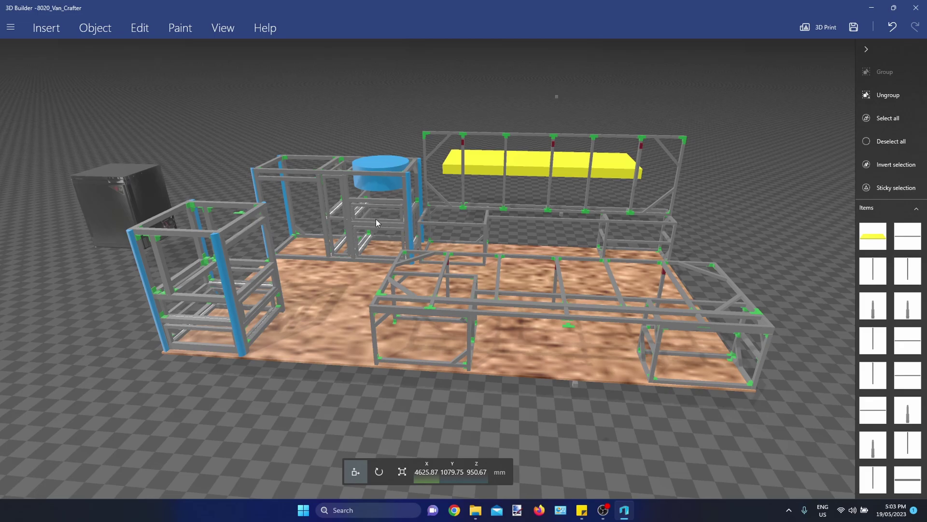
Select the black fridge and inspect the cabinet frame with the blue cylinder, including its open bay and drawer section.
scroll(264, 164, up, 3)
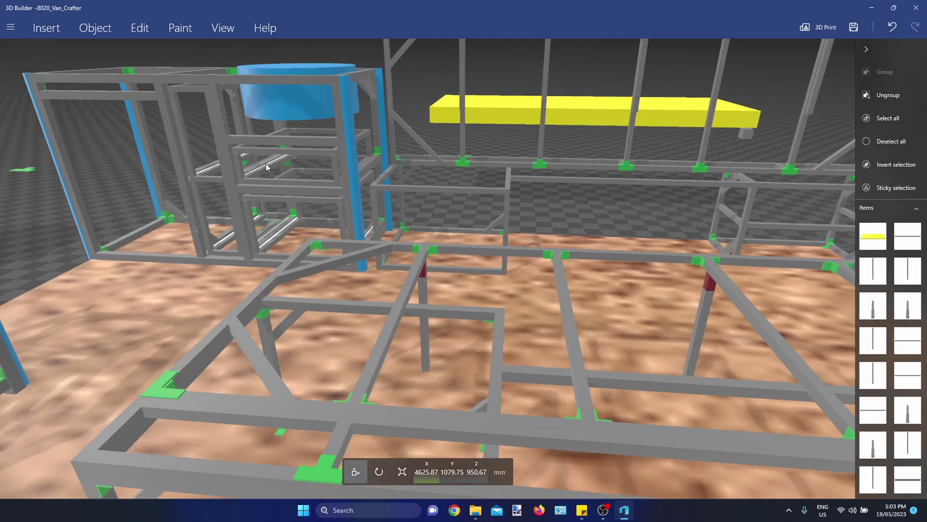
right_drag(267, 166, 554, 320)
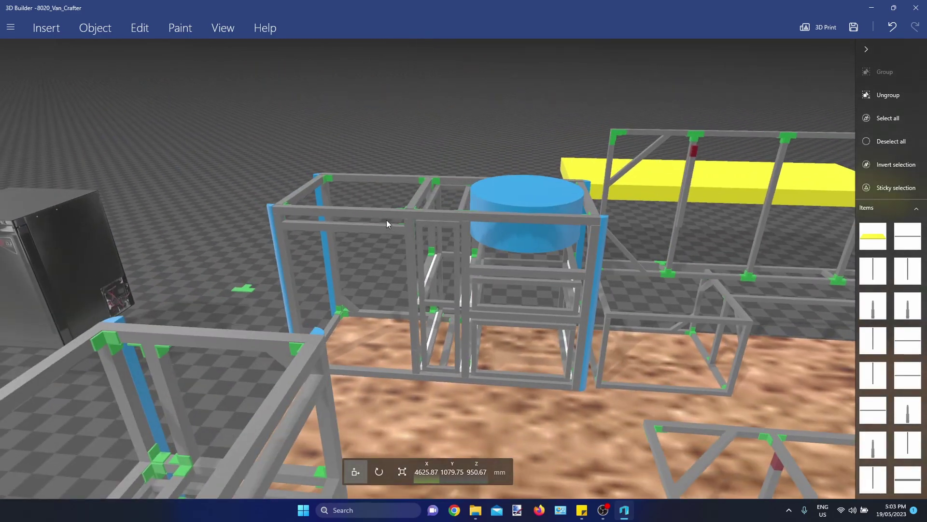
click(89, 257)
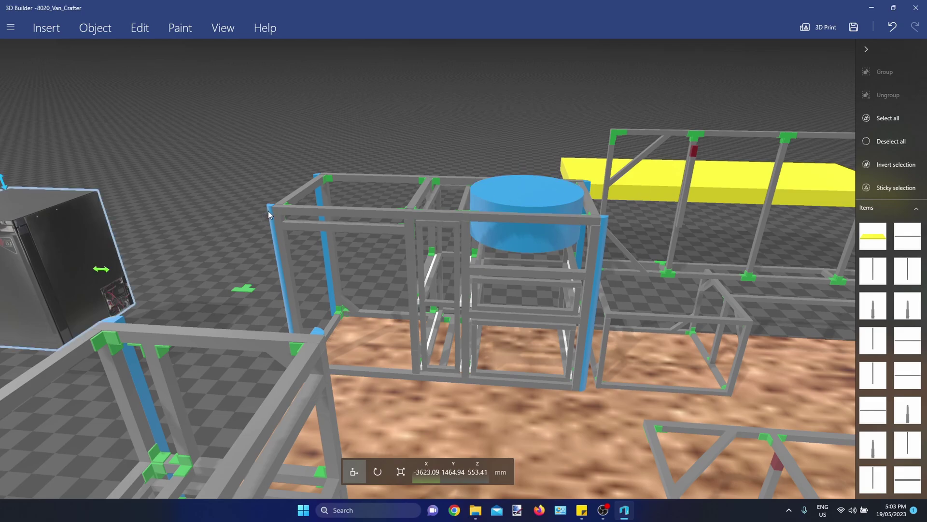
right_drag(298, 257, 488, 267)
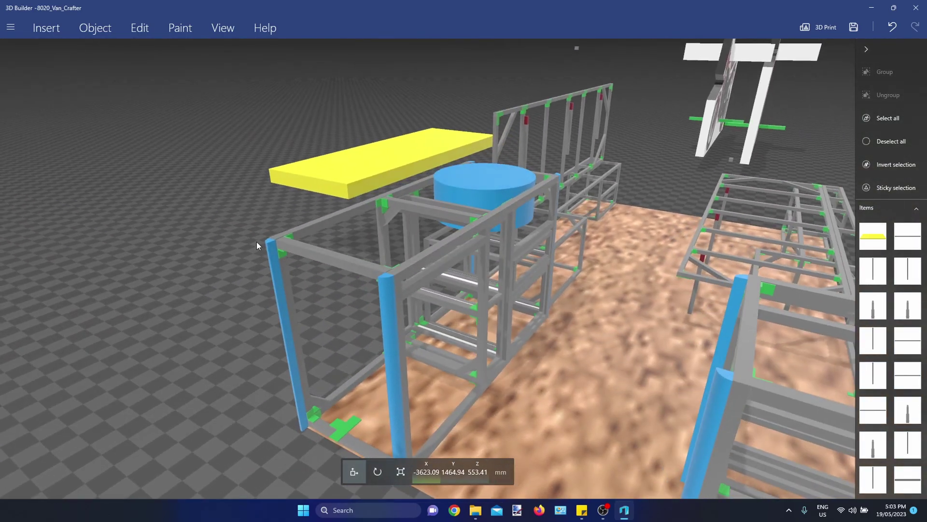
right_drag(328, 346, 293, 307)
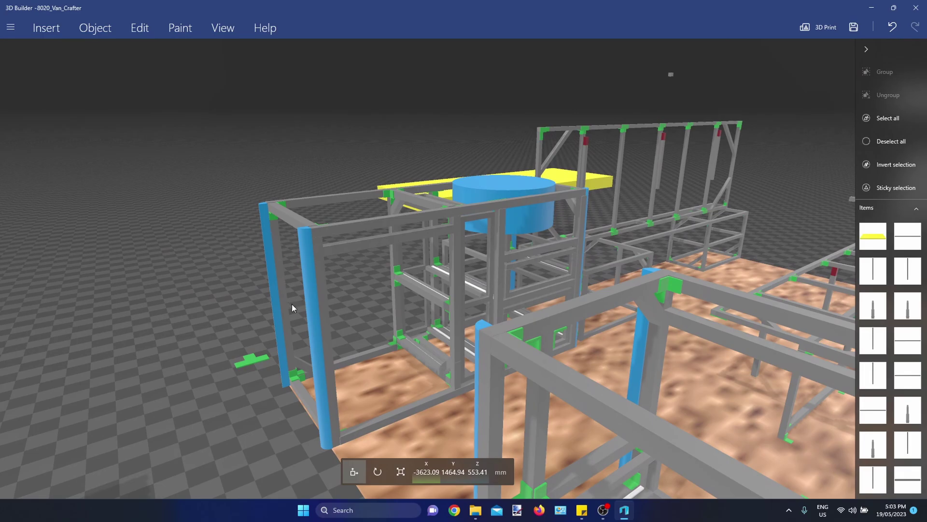
right_drag(304, 354, 304, 247)
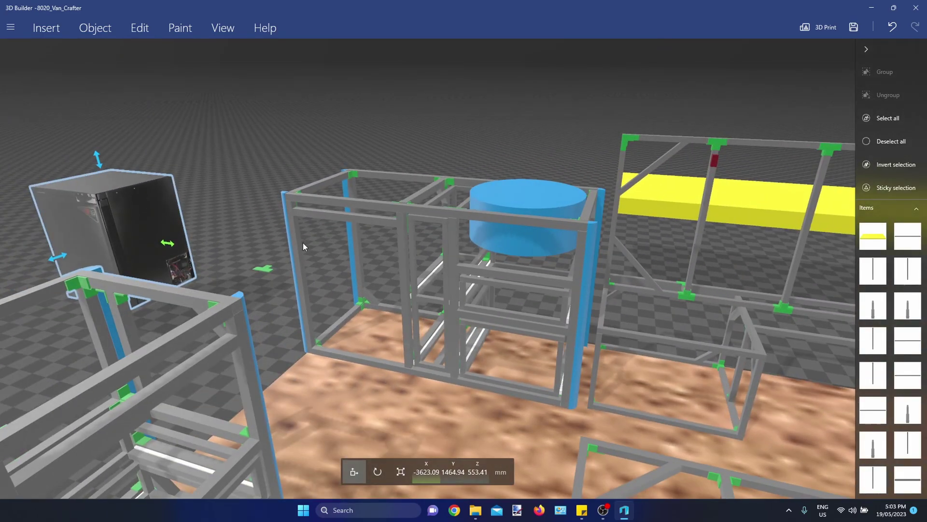
right_drag(611, 331, 539, 320)
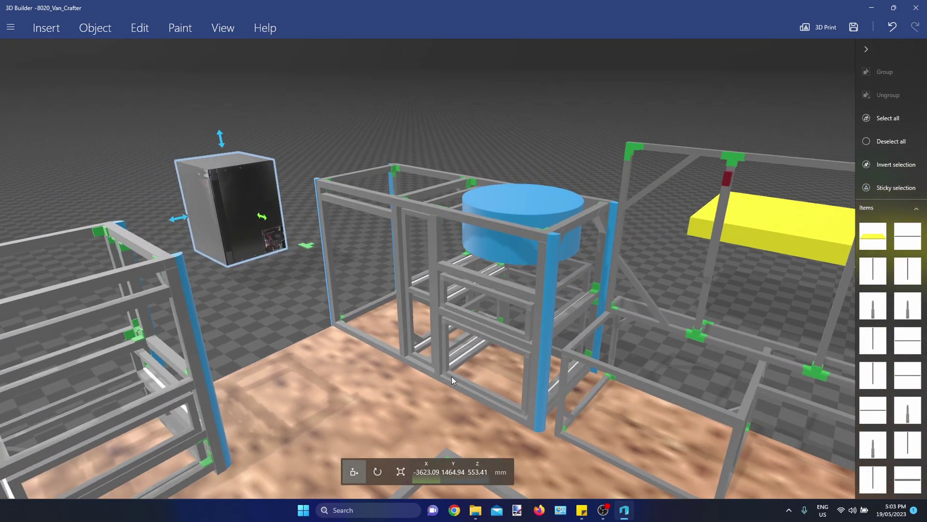
right_drag(451, 376, 443, 282)
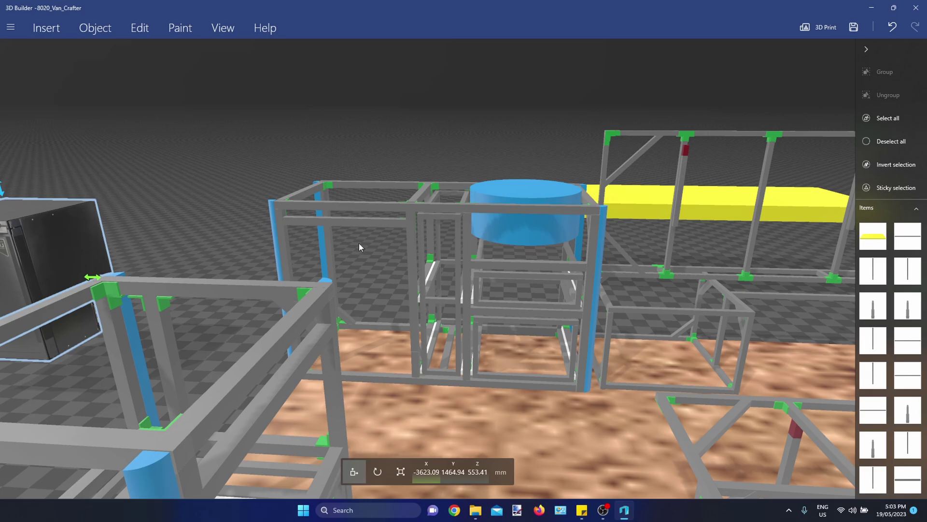
right_drag(222, 212, 503, 246)
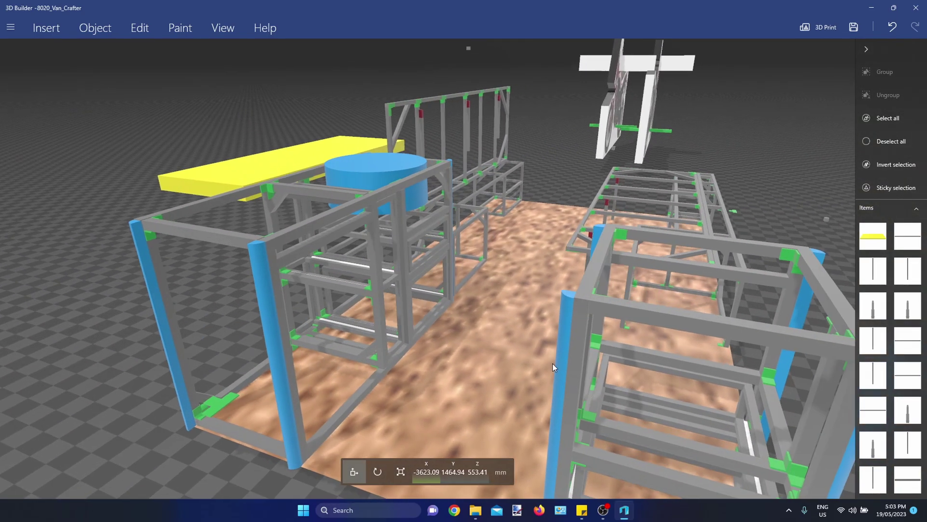